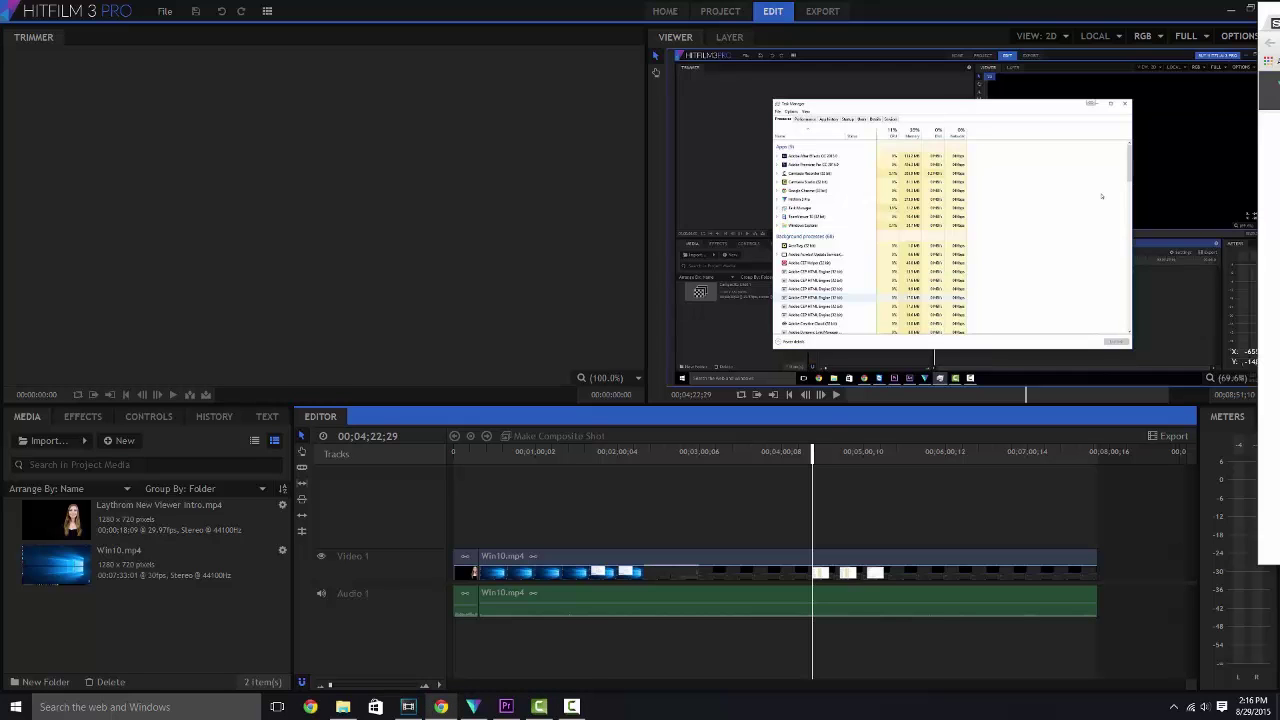
Bring up the HitFilm 3 Express store page and scroll through it.
left_click(441, 706)
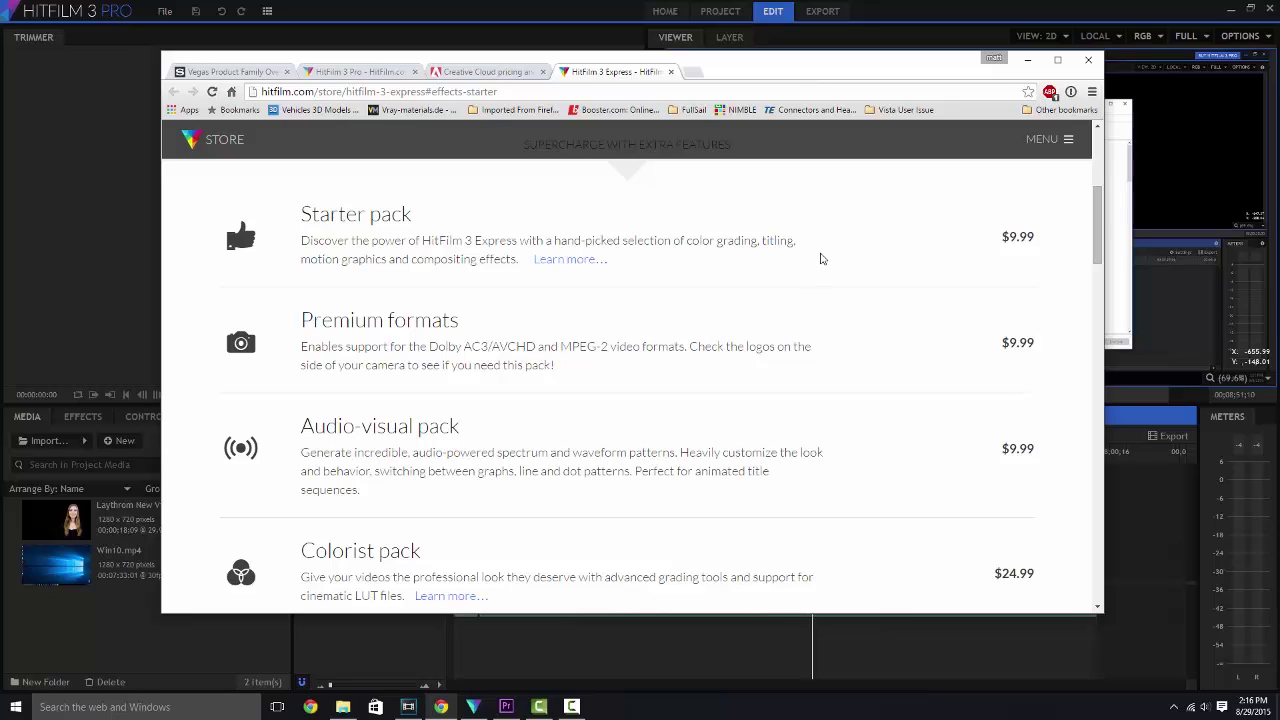
scroll(474, 300, "down", 1)
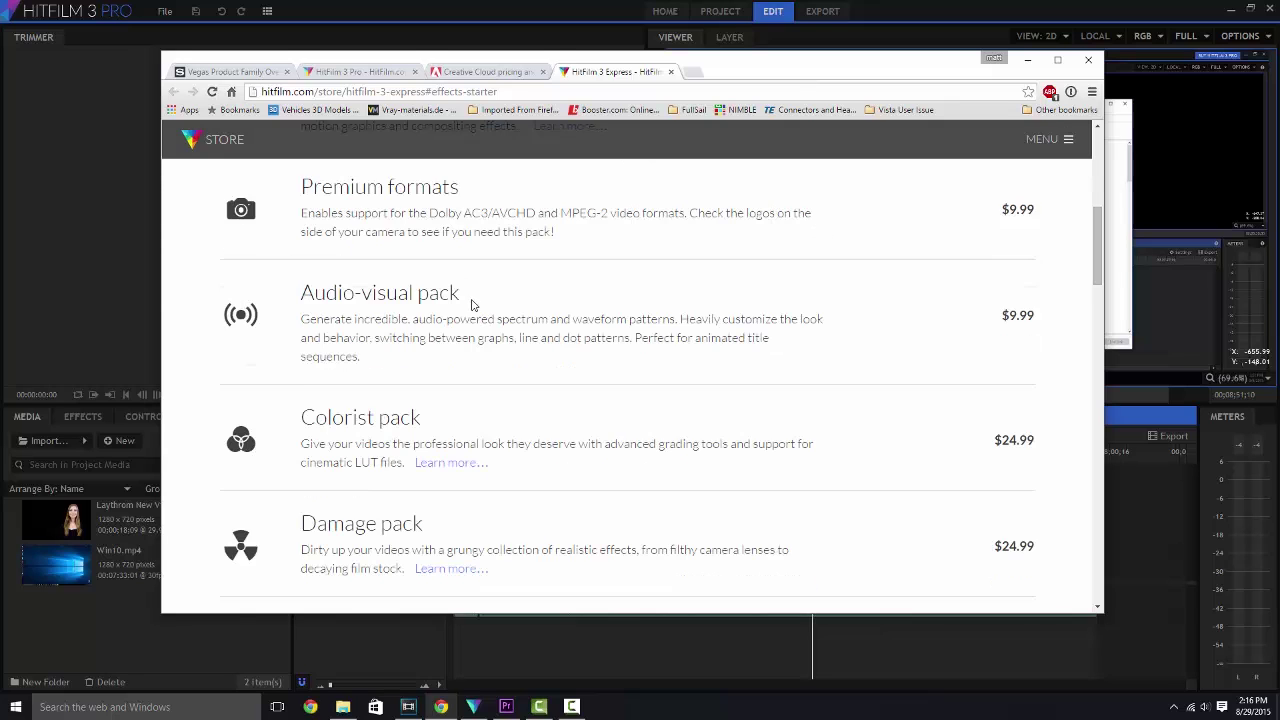
scroll(385, 312, "up", 2)
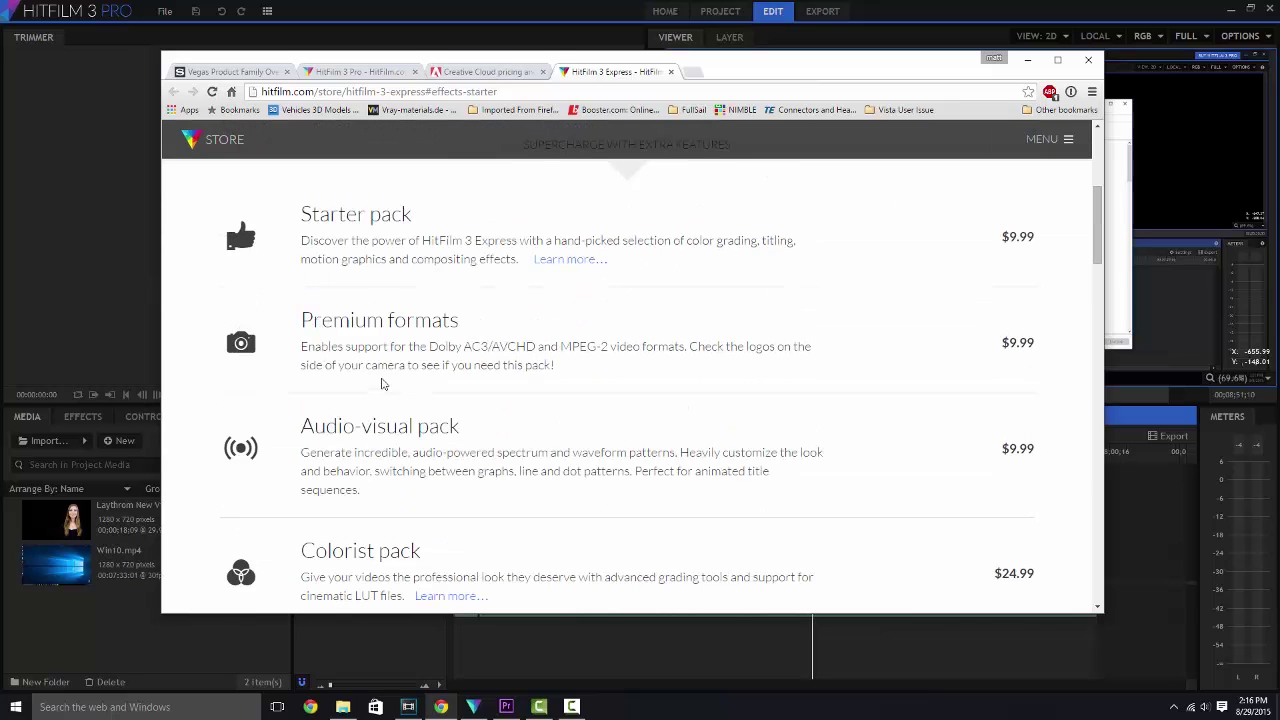
scroll(386, 385, "down", 1)
scroll(528, 485, "down", 2)
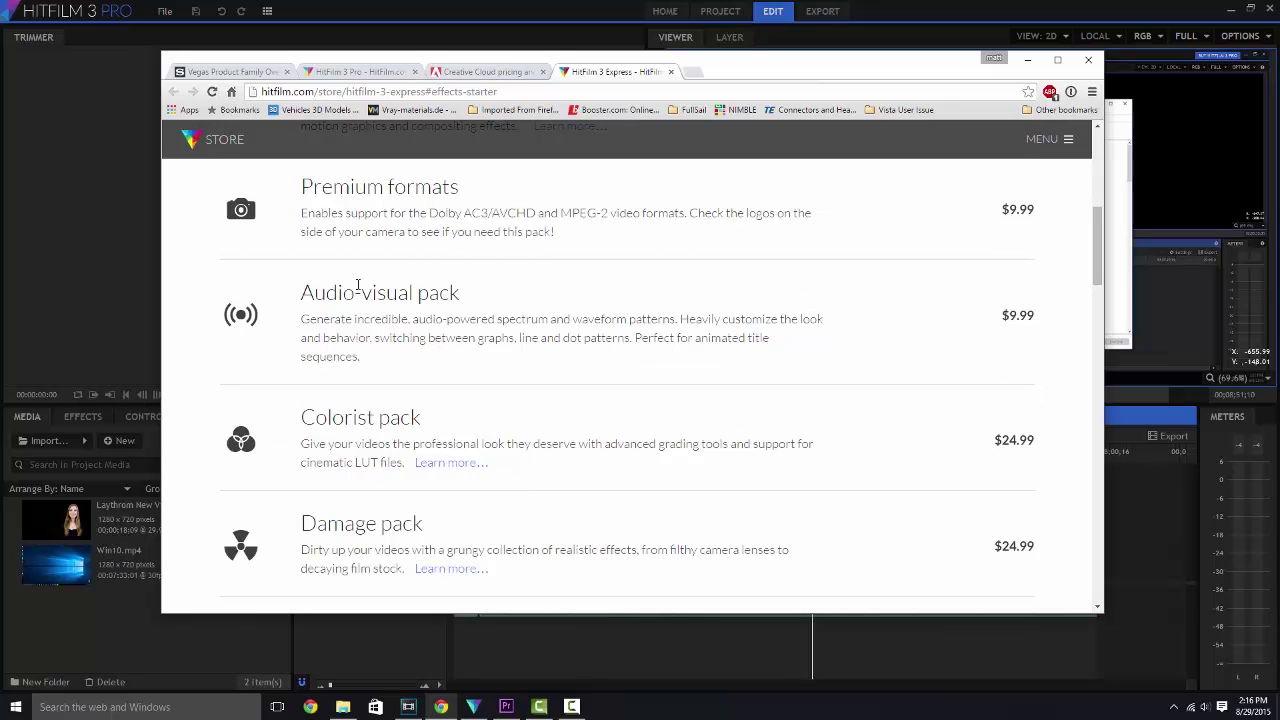
scroll(432, 500, "down", 2)
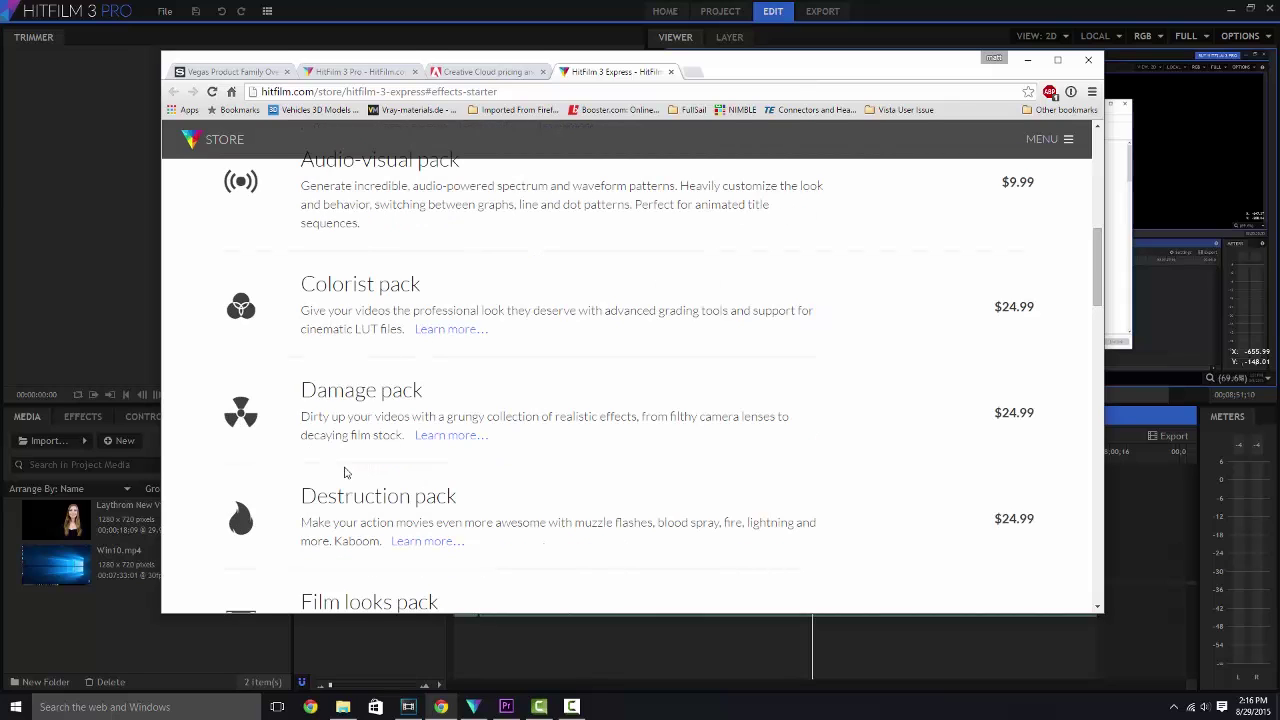
scroll(462, 580, "down", 2)
scroll(450, 565, "down", 2)
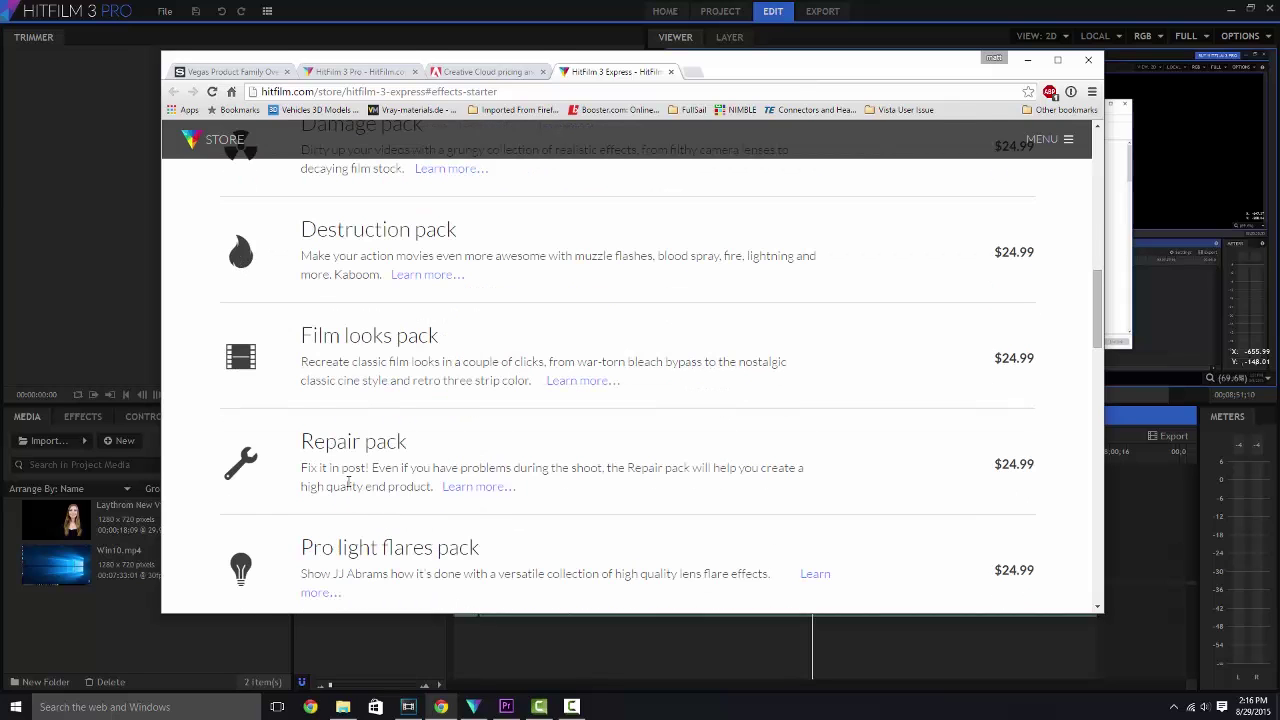
scroll(359, 500, "down", 2)
scroll(528, 486, "down", 1)
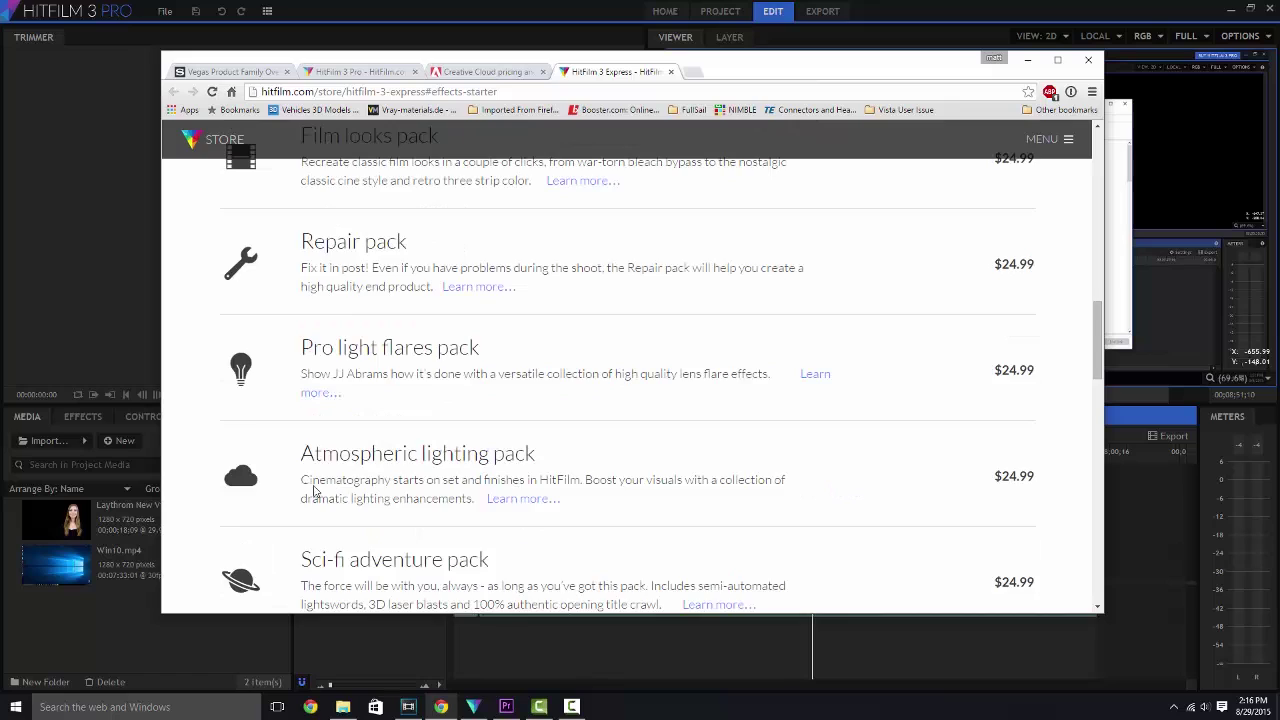
scroll(477, 455, "down", 7)
scroll(470, 440, "up", 15)
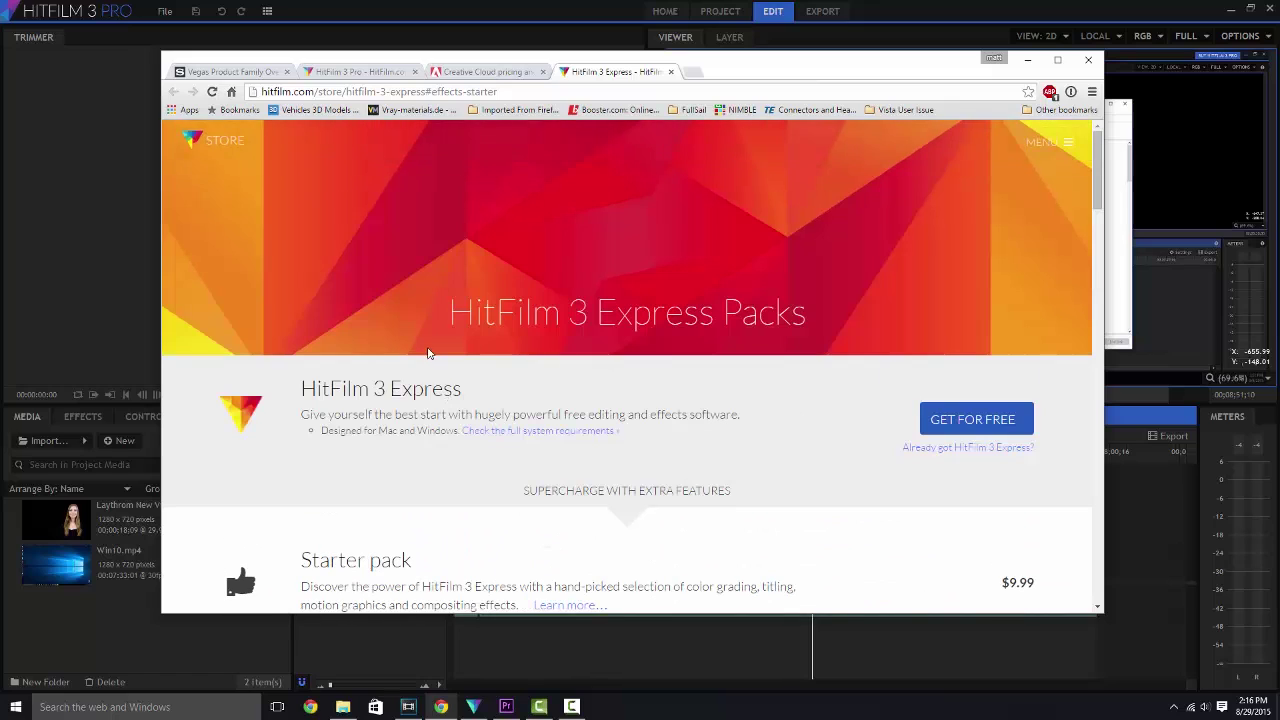
scroll(545, 325, "down", 3)
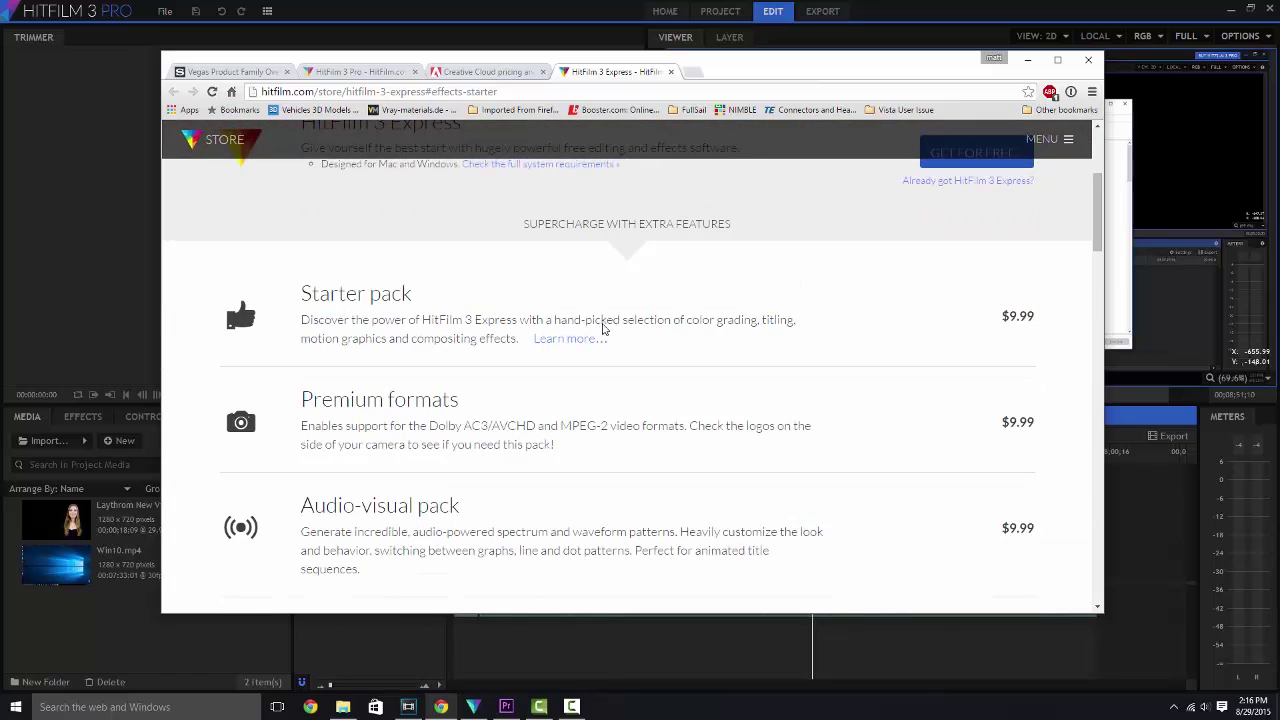
scroll(600, 310, "down", 5)
scroll(600, 310, "down", 5)
scroll(601, 315, "down", 2)
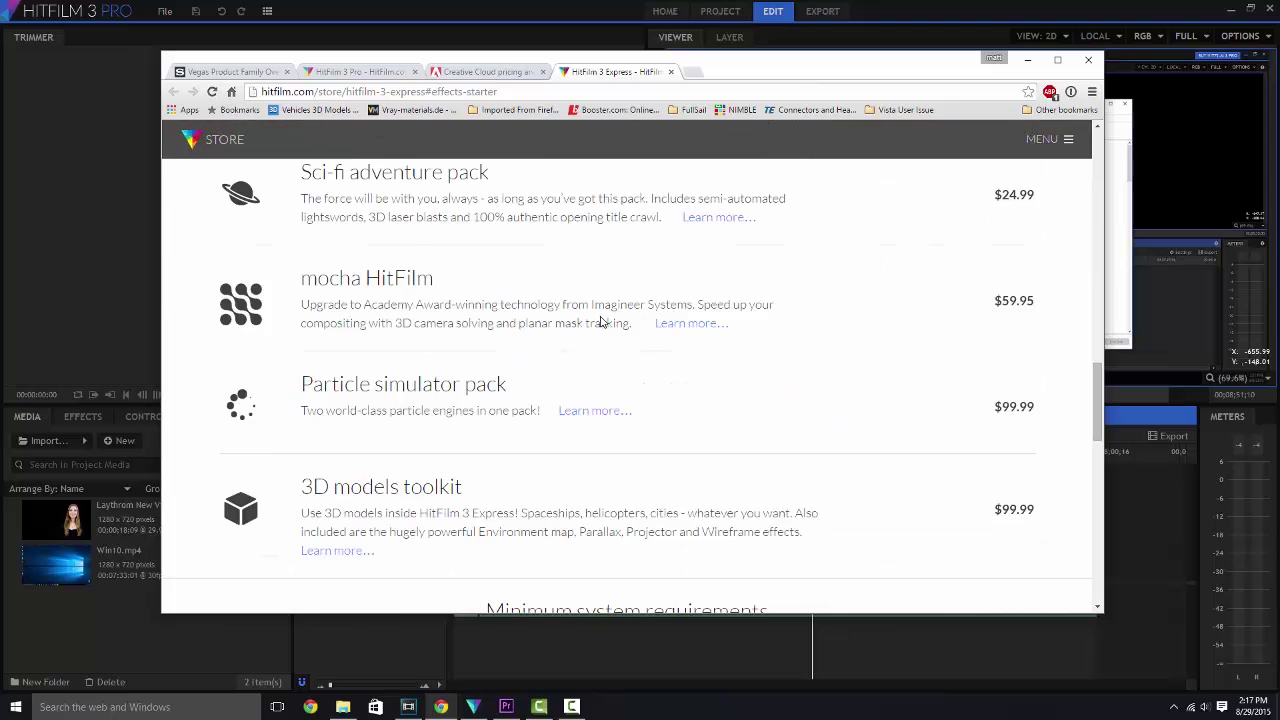
scroll(590, 320, "up", 15)
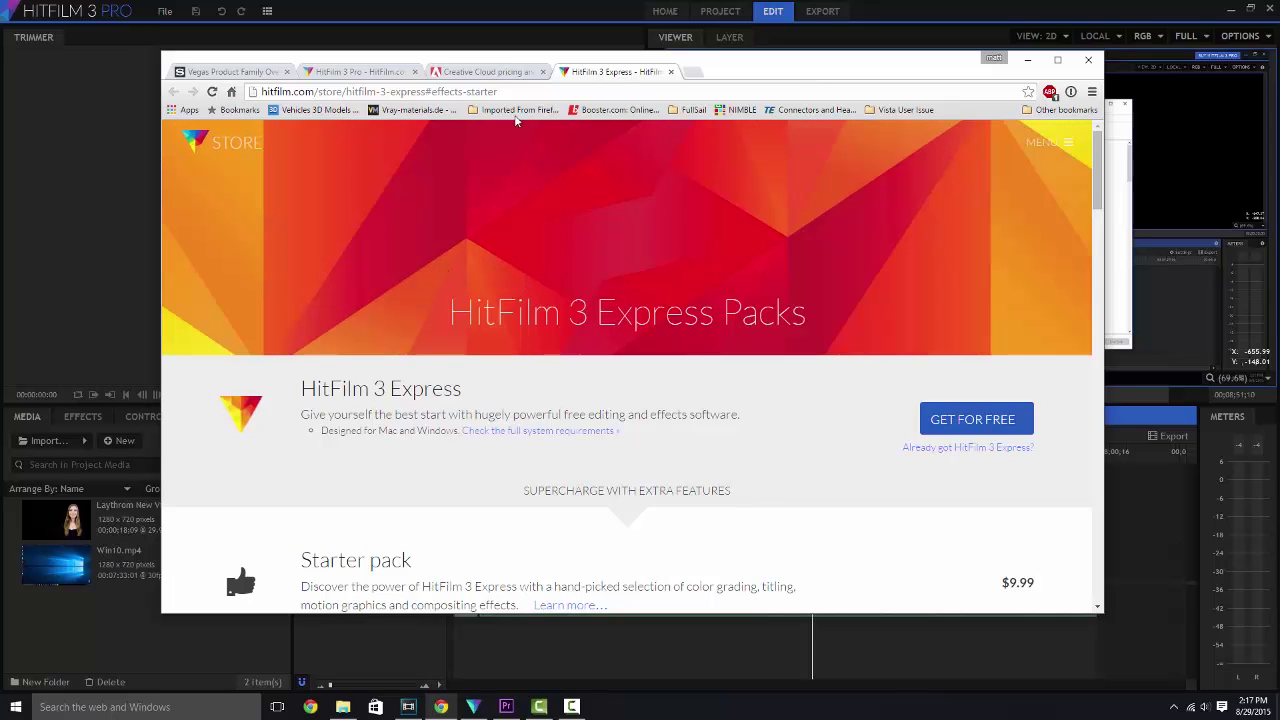
Hide the Express store page, briefly show the HitFilm 3 Pro store page, then hide it.
left_click(1027, 60)
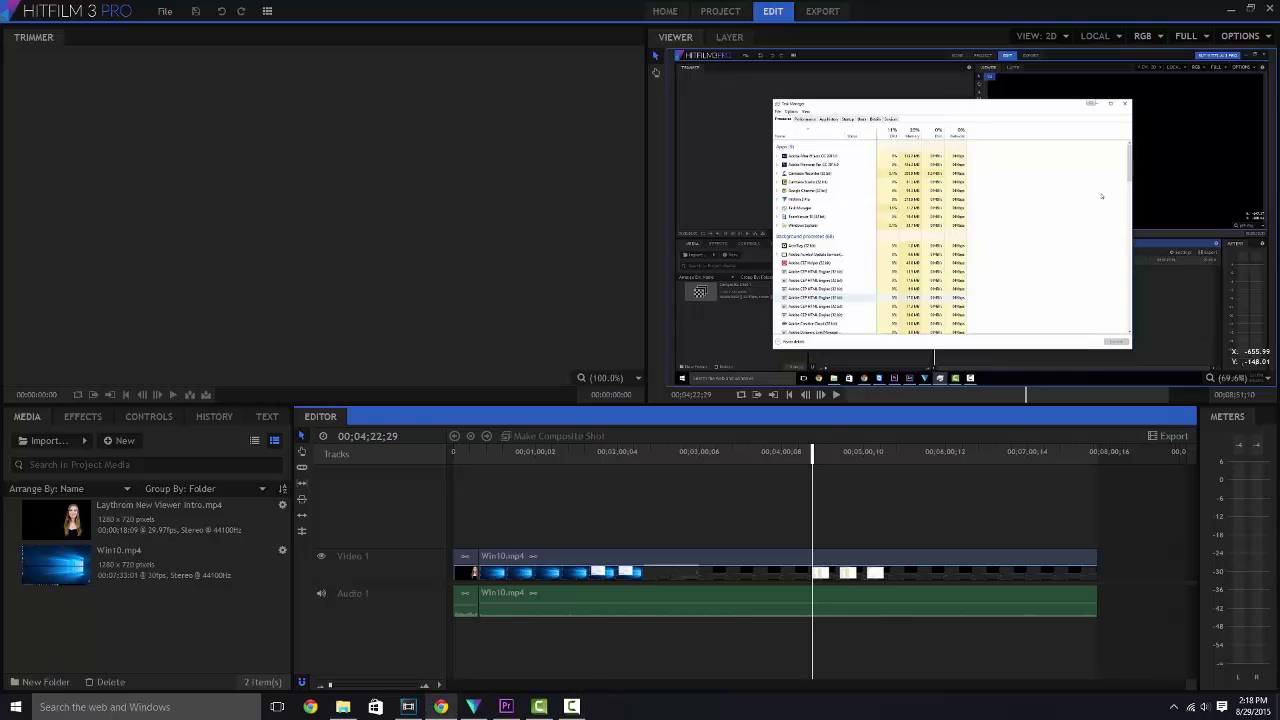
left_click(441, 706)
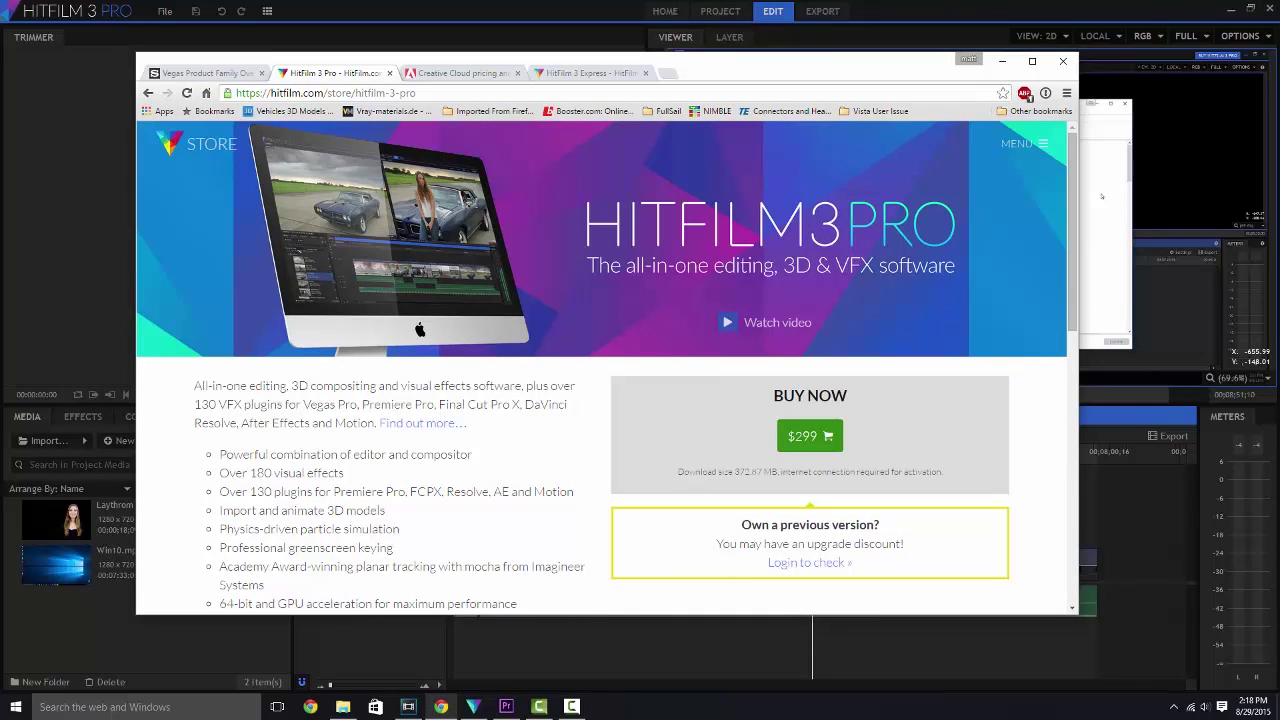
left_click(441, 706)
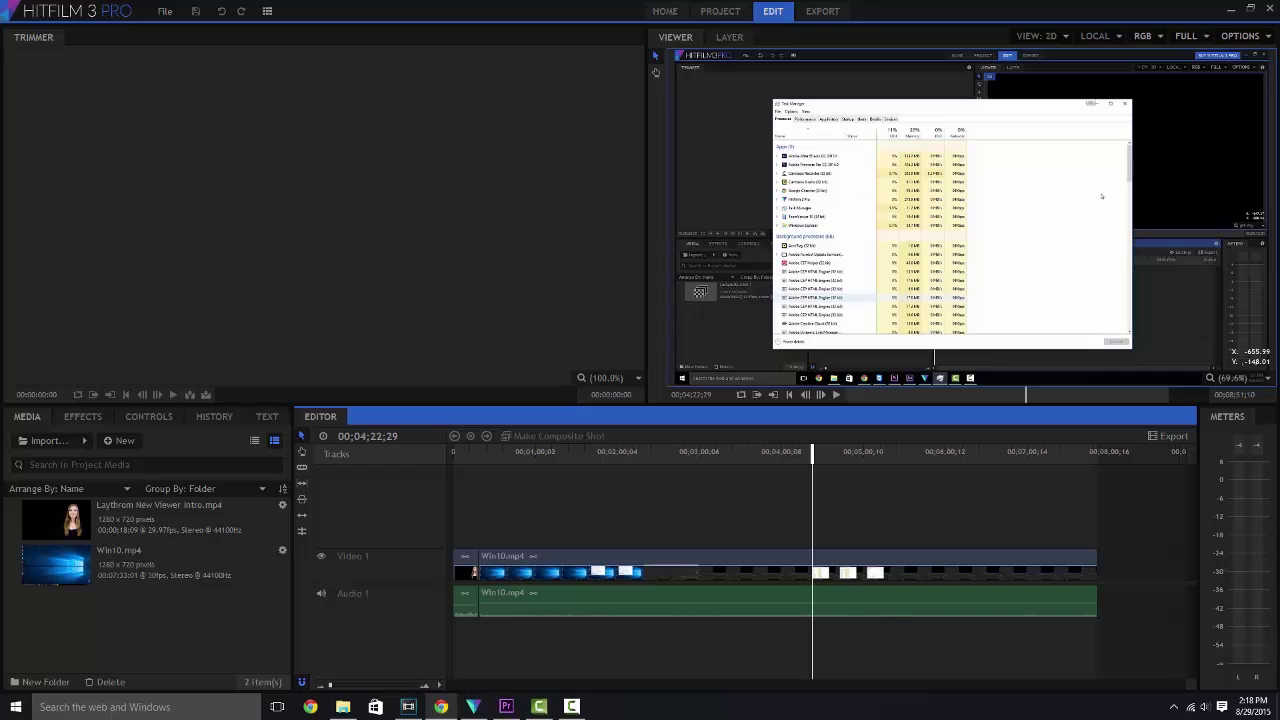
Switch between HitFilm 3 Pro and Premiere Pro's 6 tips for filming project, then go to the browser.
left_click(506, 706)
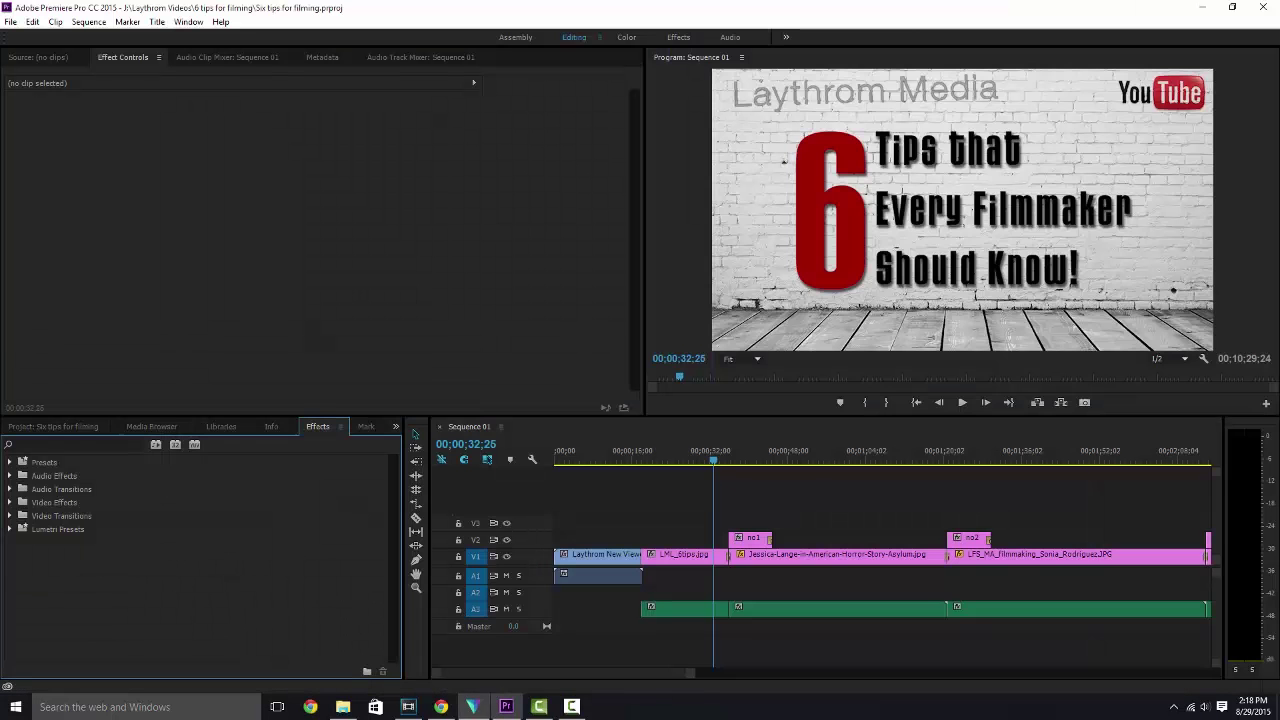
mouse_move(506, 706)
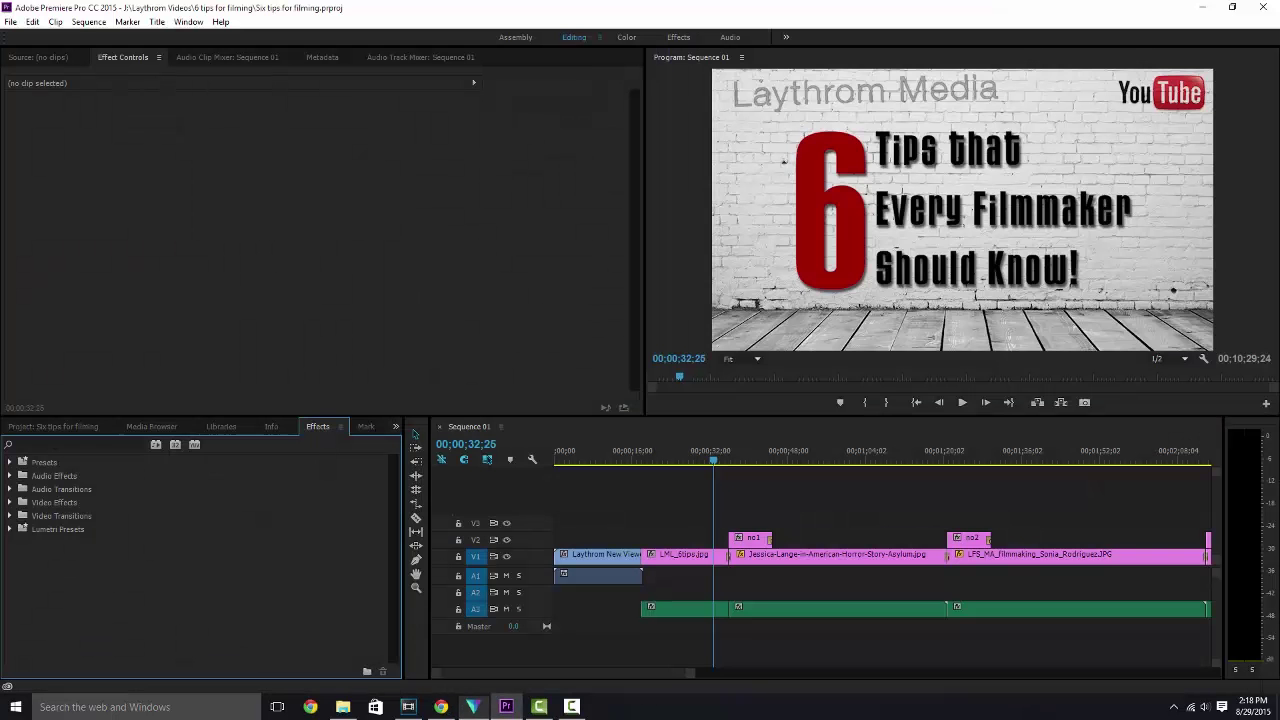
left_click(473, 706)
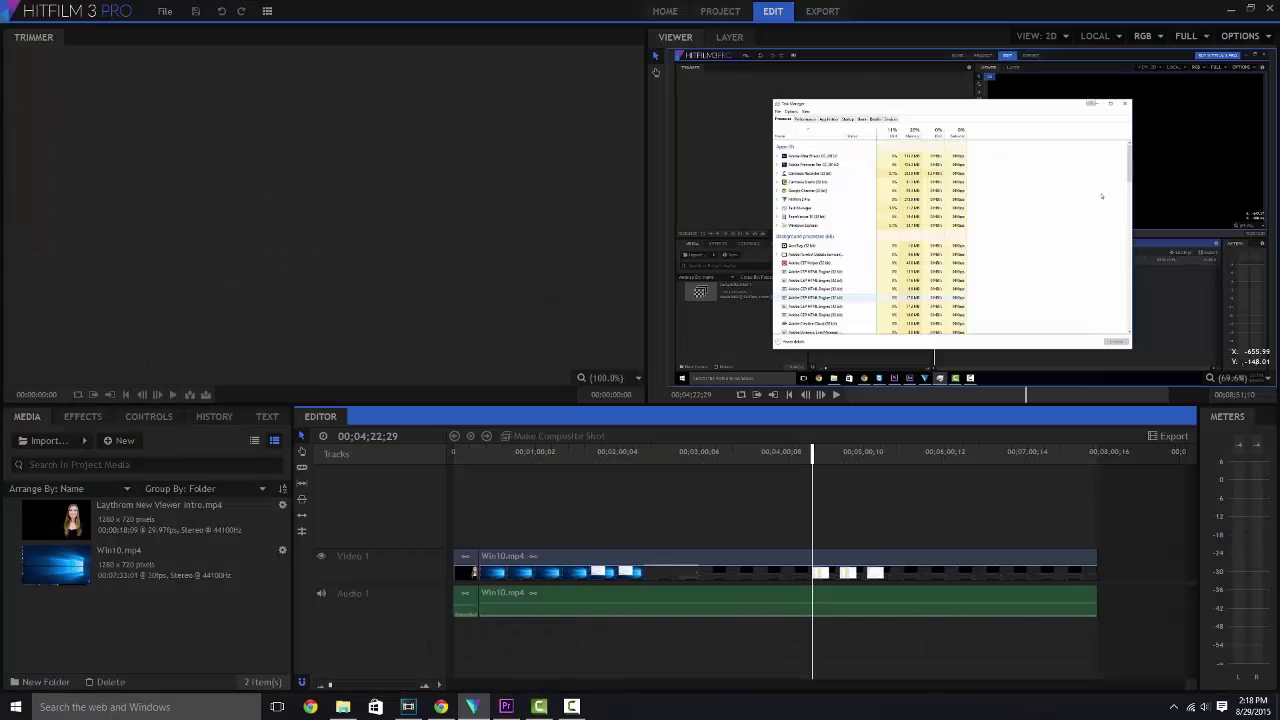
left_click(506, 706)
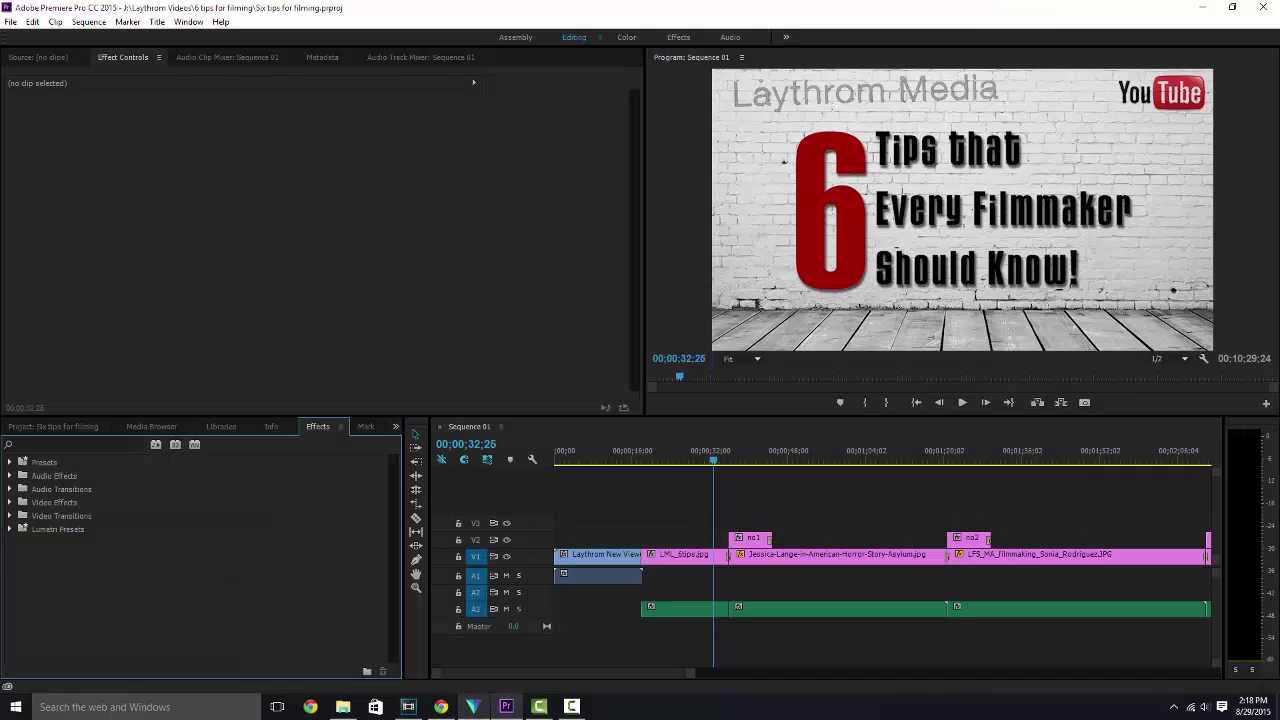
left_click(473, 706)
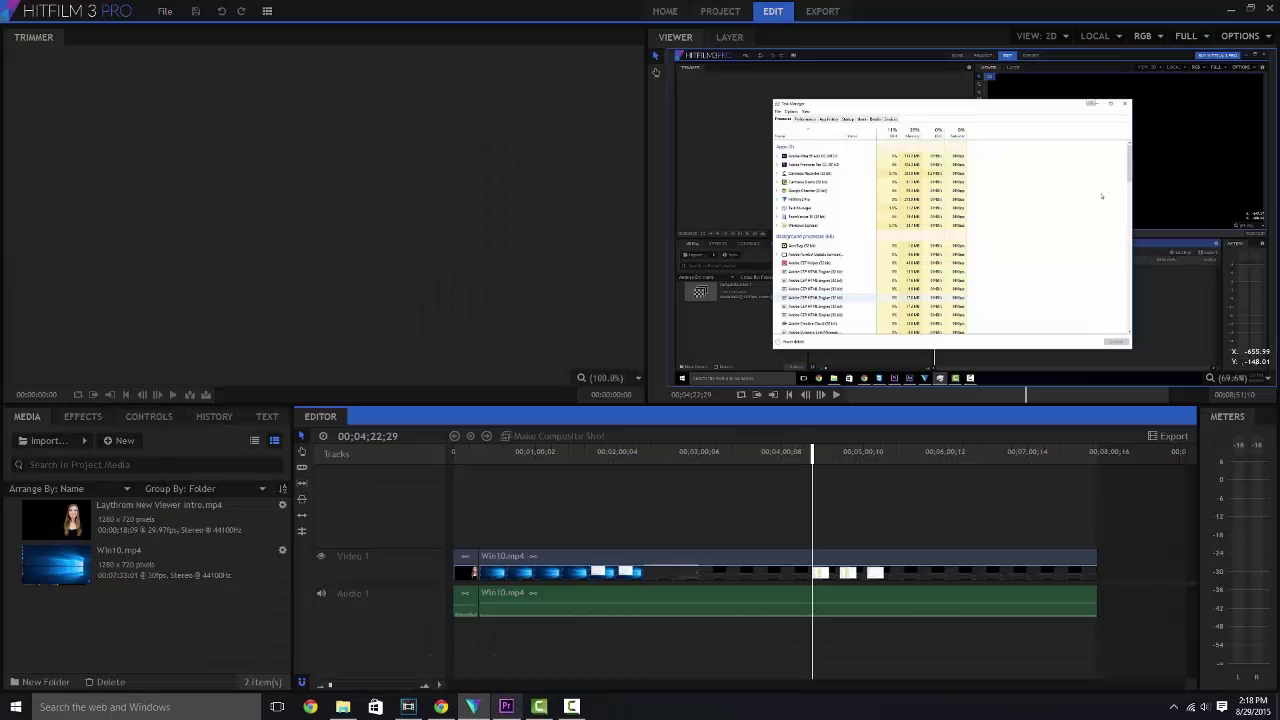
left_click(506, 706)
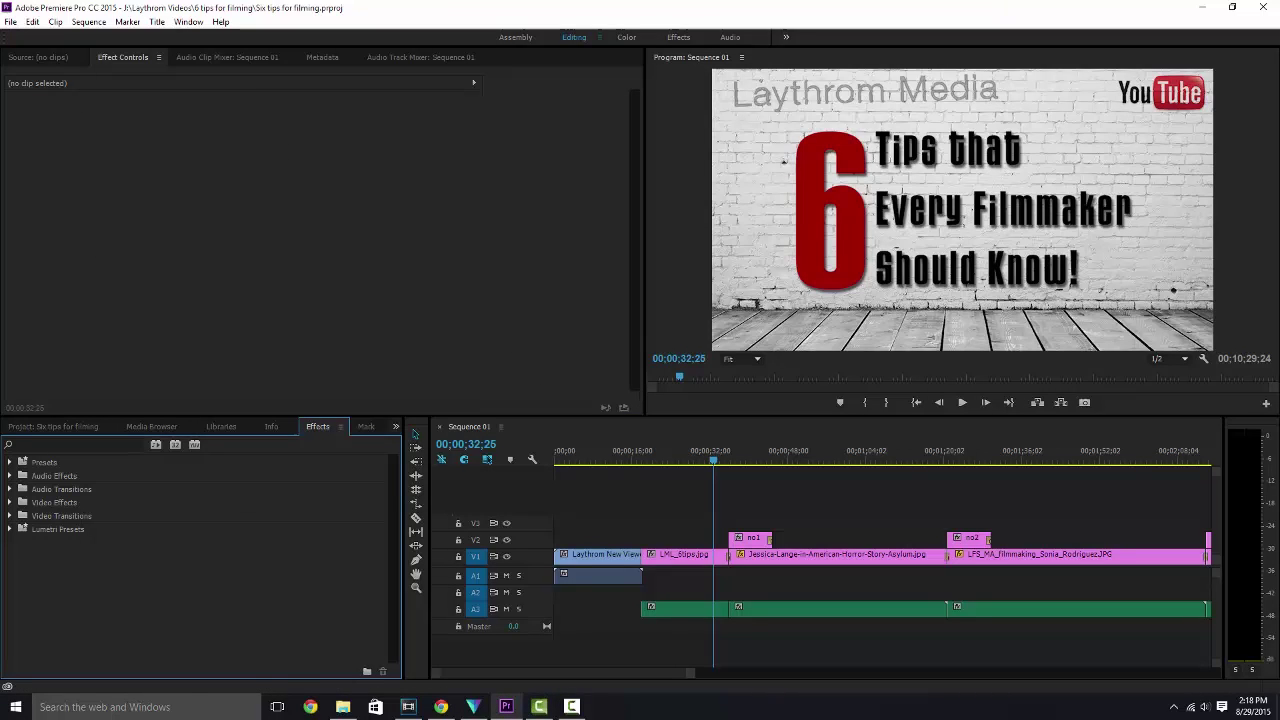
left_click(441, 706)
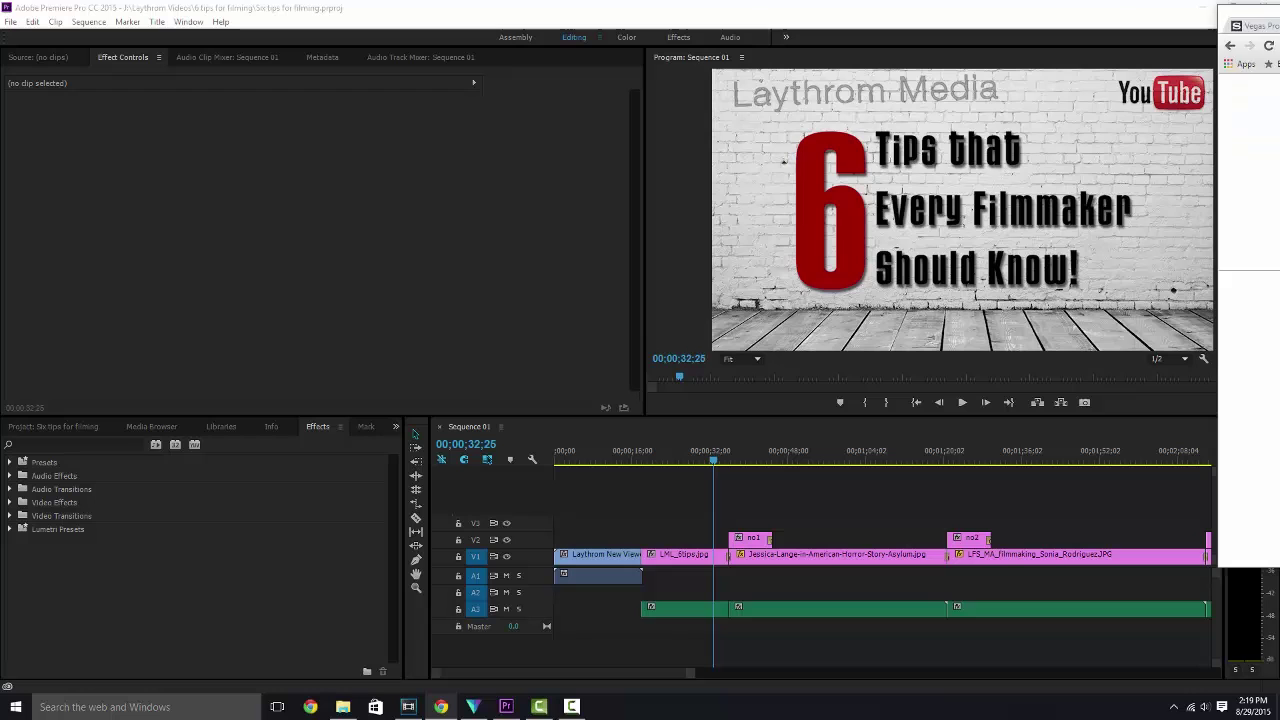
key("alt+Tab")
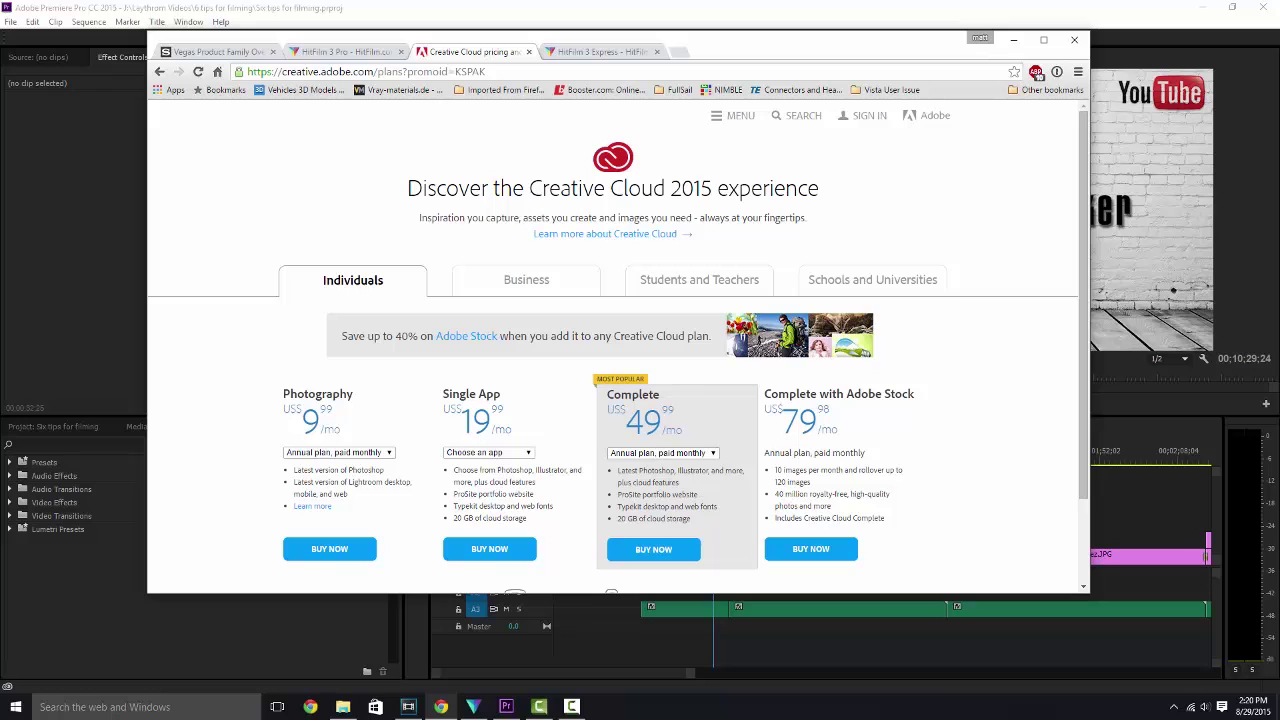
Show Business new-customer pricing: Complete US$69.99/mo and Single App US$29.99/mo.
left_click(526, 280)
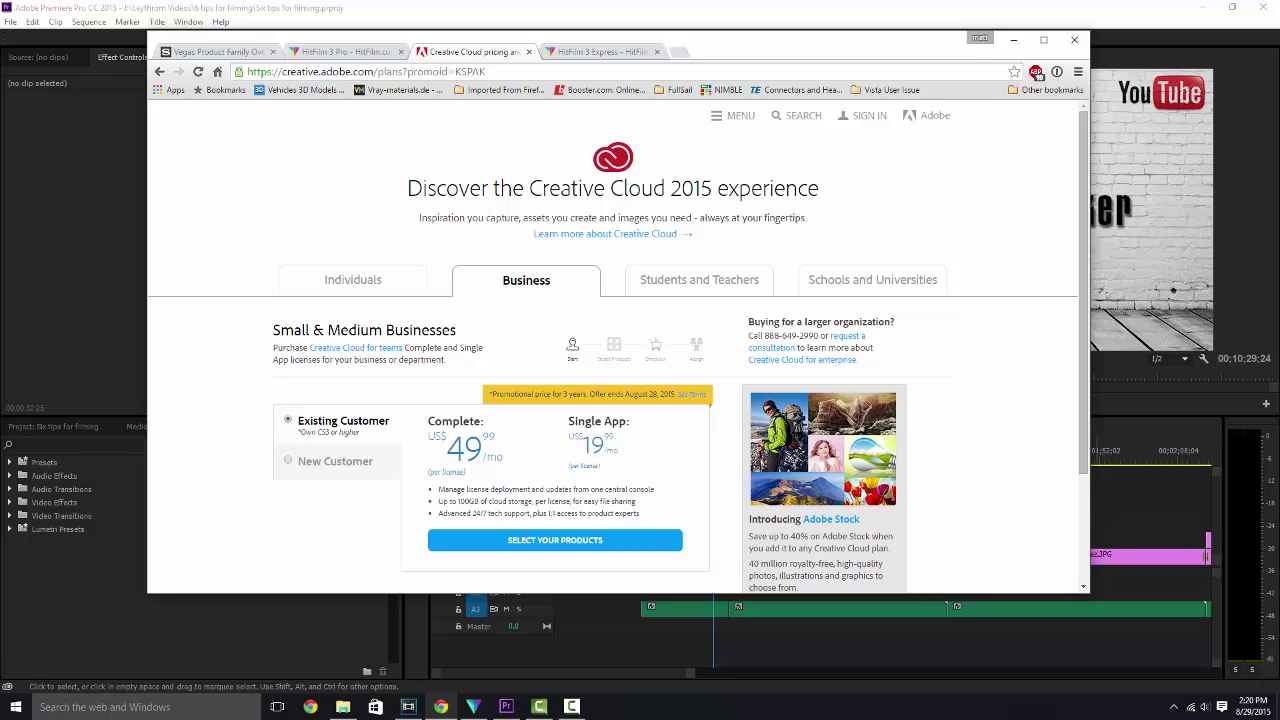
left_click(289, 460)
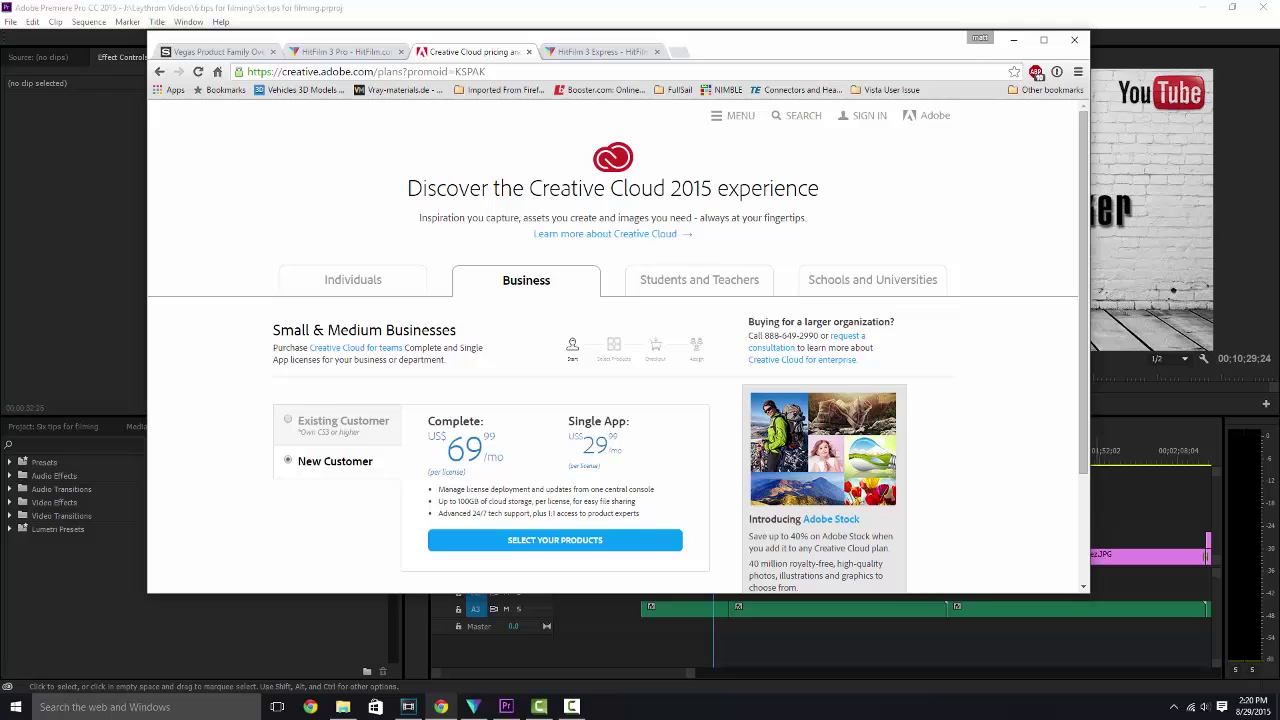
View Students and Teachers, then Schools and Universities pricing, and return to Premiere Pro's 6 Tips project.
left_click(699, 279)
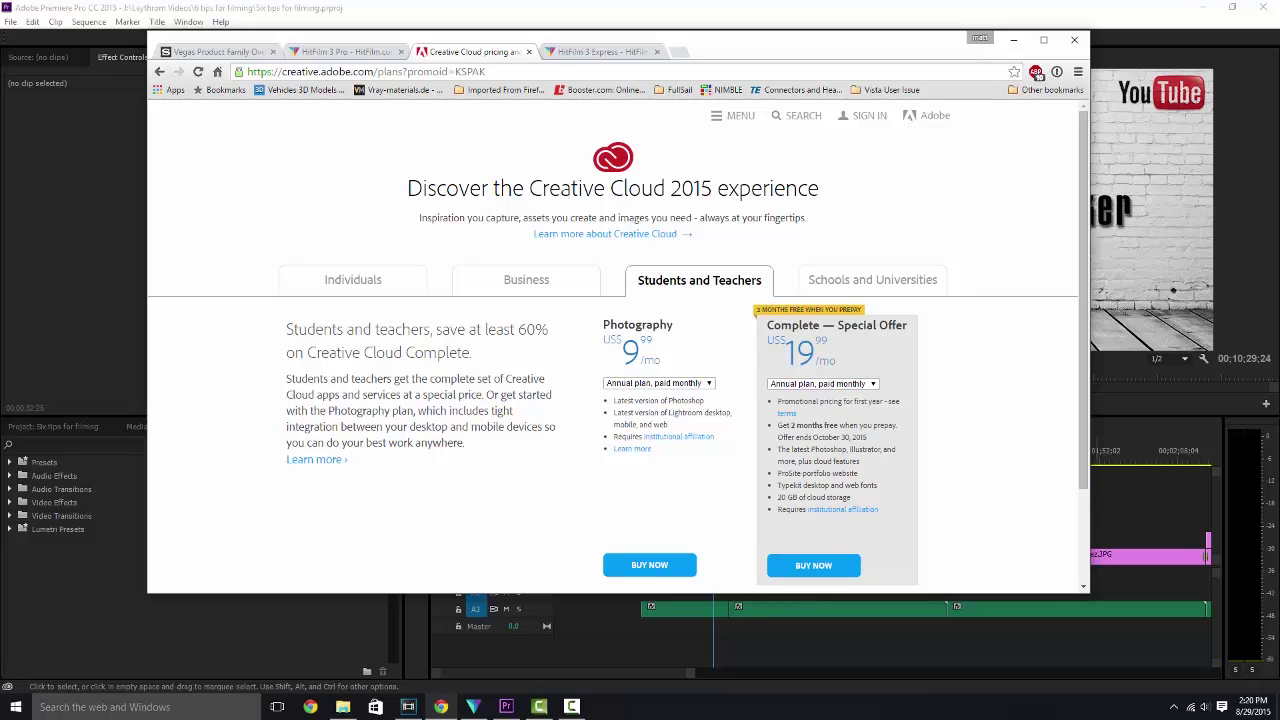
left_click(860, 280)
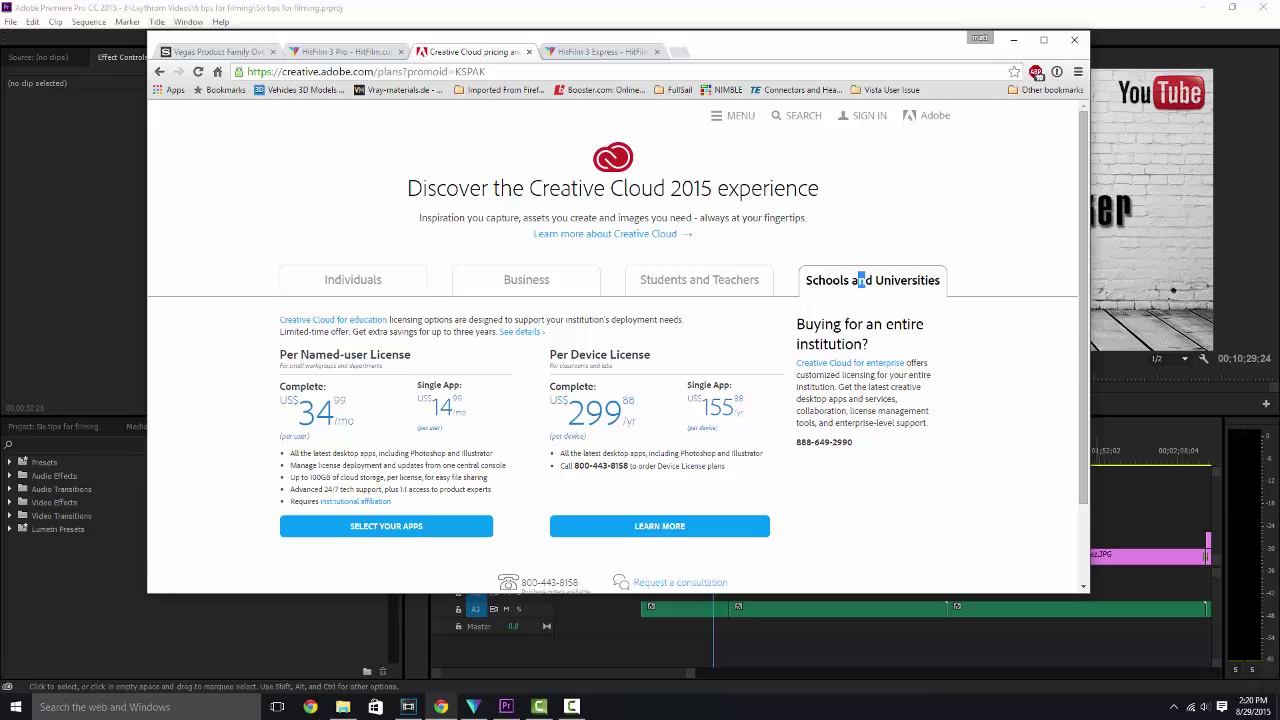
key("alt+Tab")
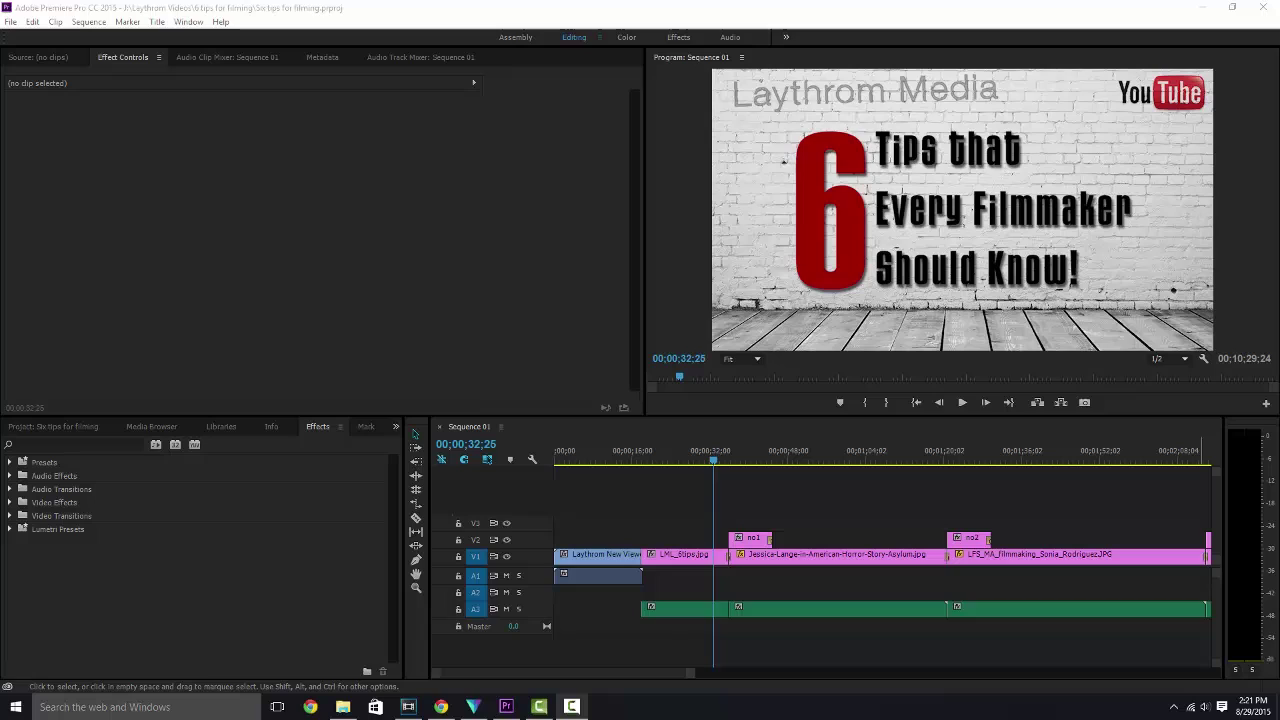
Switch to the Vegas Pro 13 project holding the Laythrom opener clip, then to its pricing page.
left_click(441, 707)
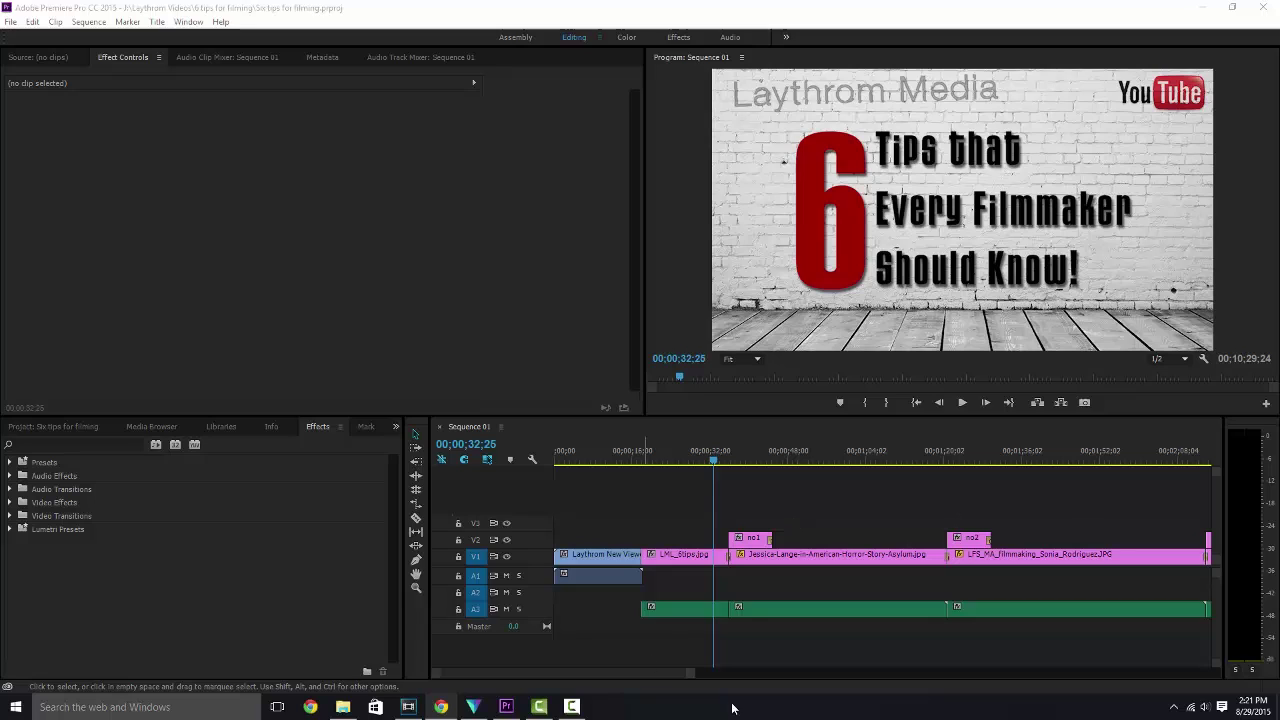
left_click(408, 707)
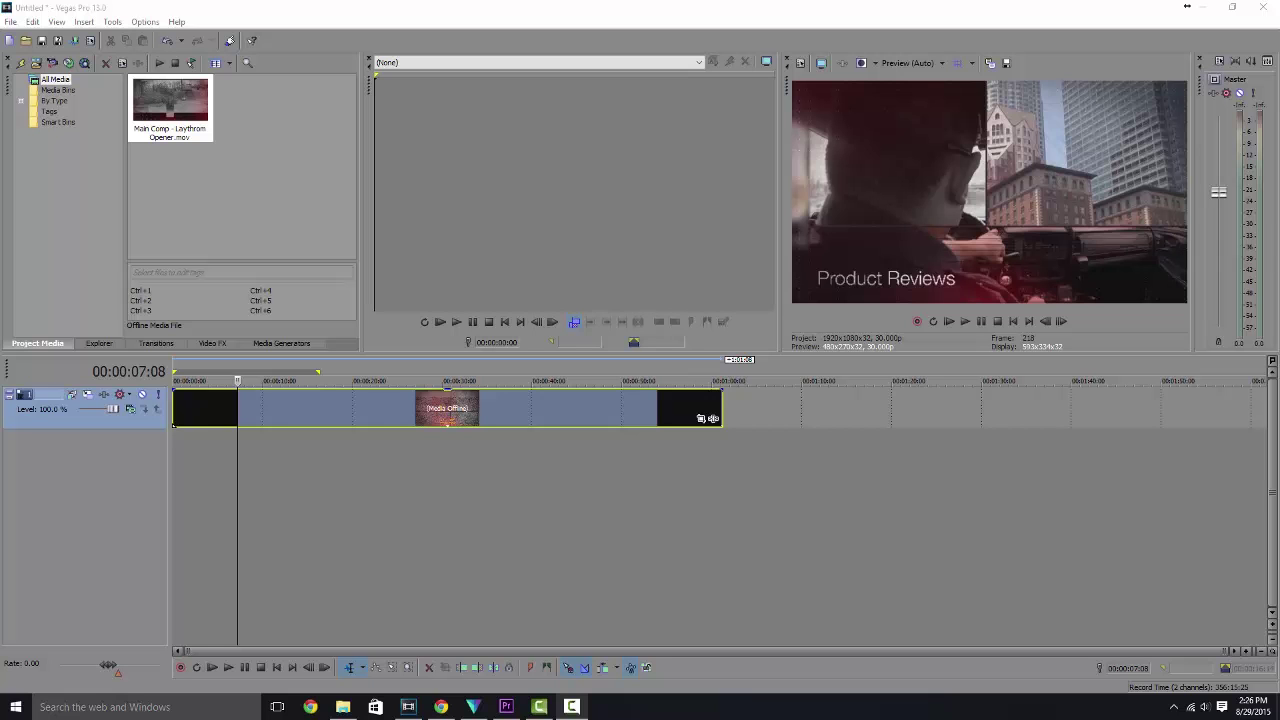
key("alt+Tab")
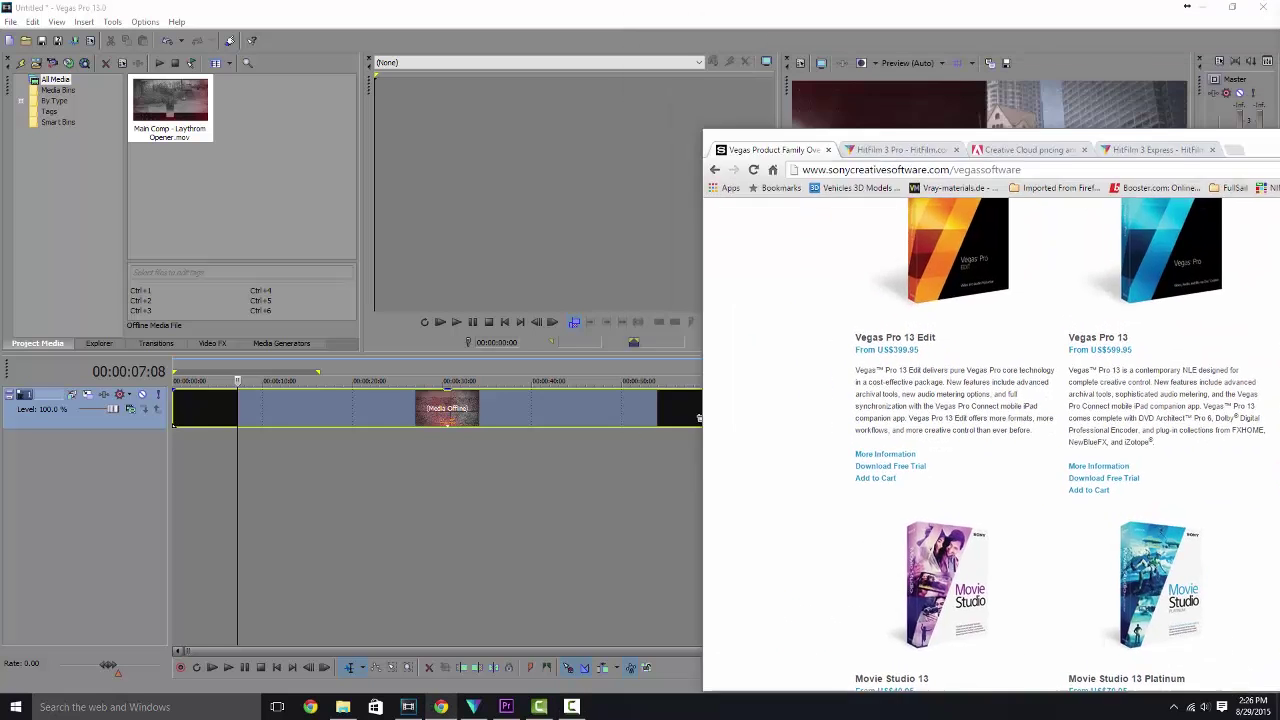
Scroll through the Vegas product family page comparing Vegas Pro 13 editions and Movie Studio 13 prices.
scroll(891, 314, "up", 1)
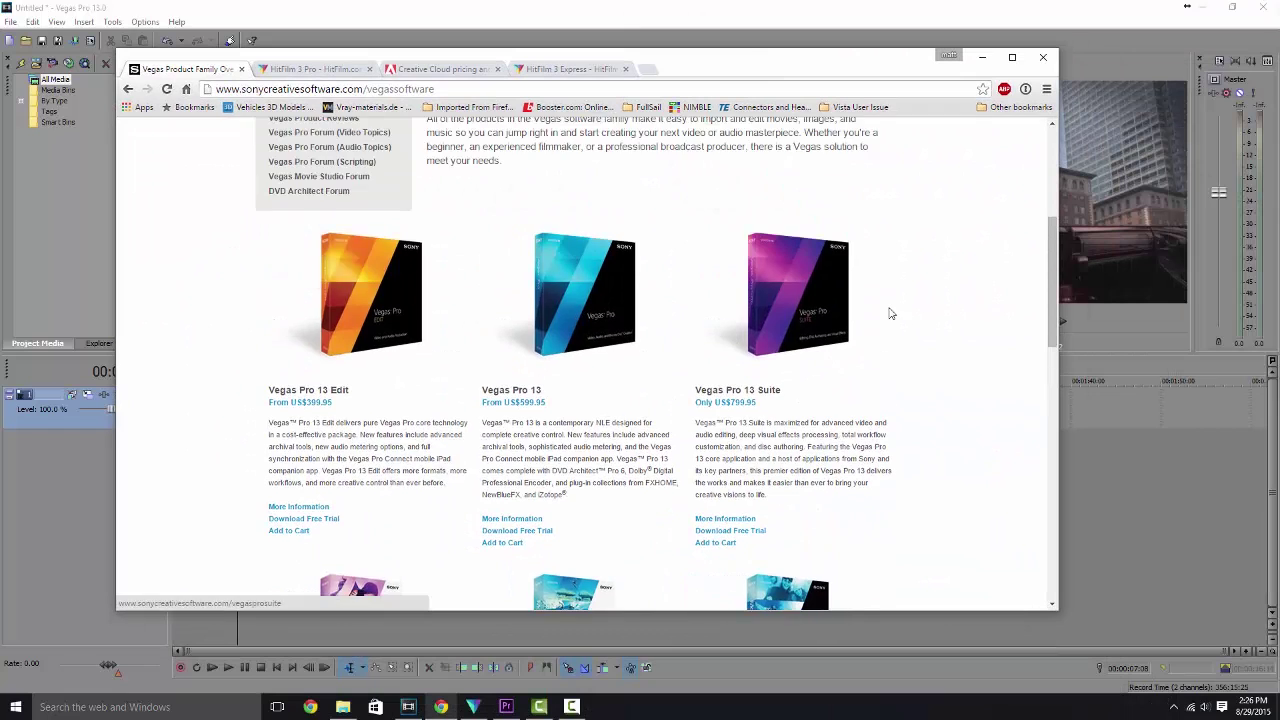
scroll(943, 317, "up", 3)
scroll(951, 317, "down", 3)
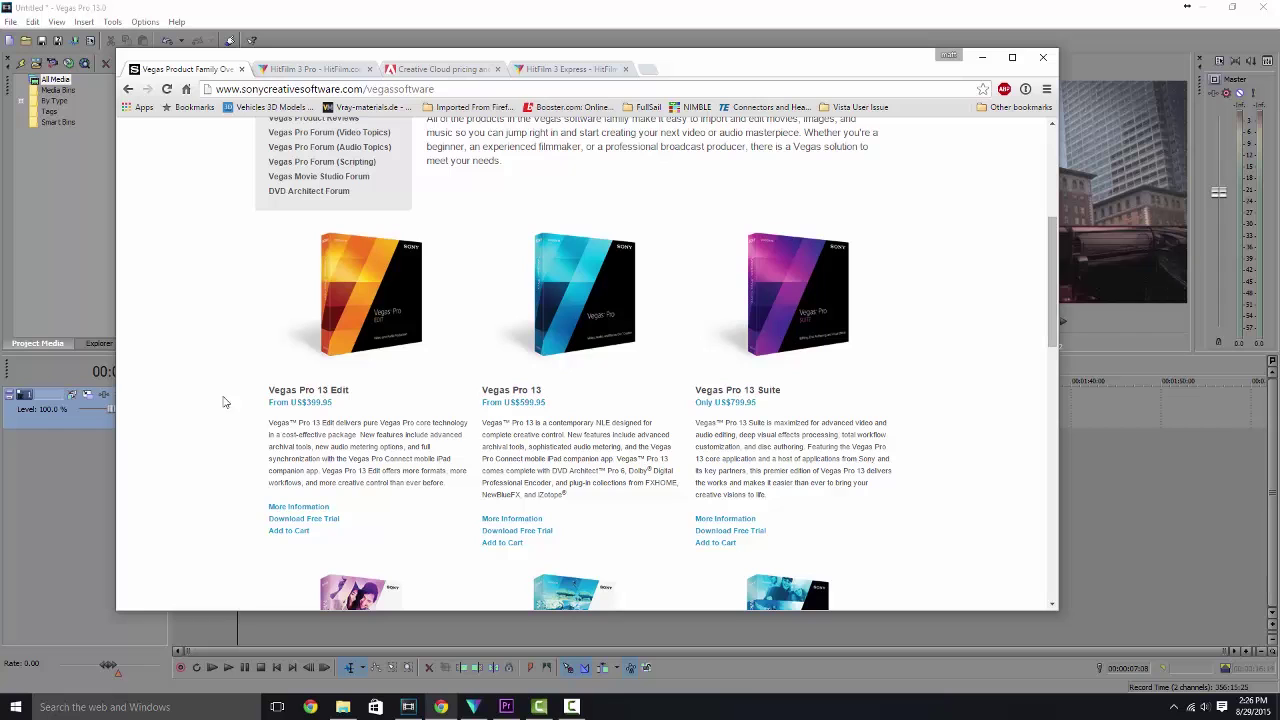
scroll(432, 355, "down", 1)
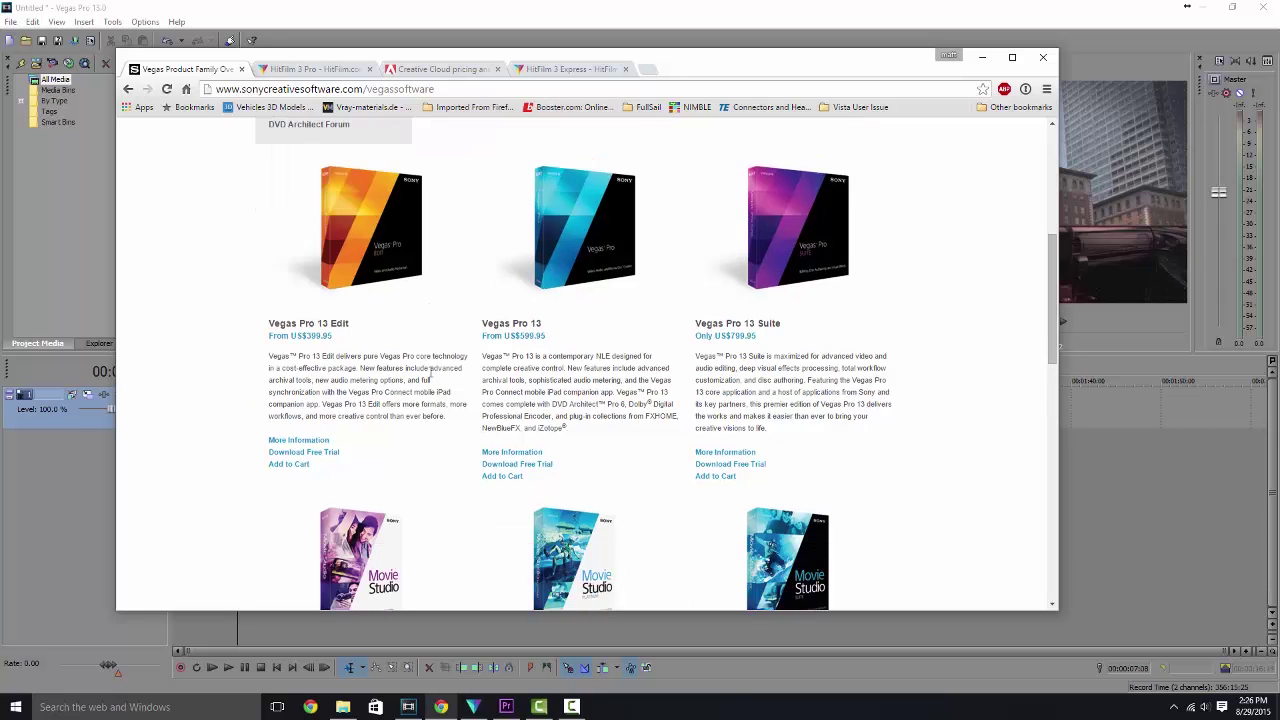
scroll(430, 374, "down", 2)
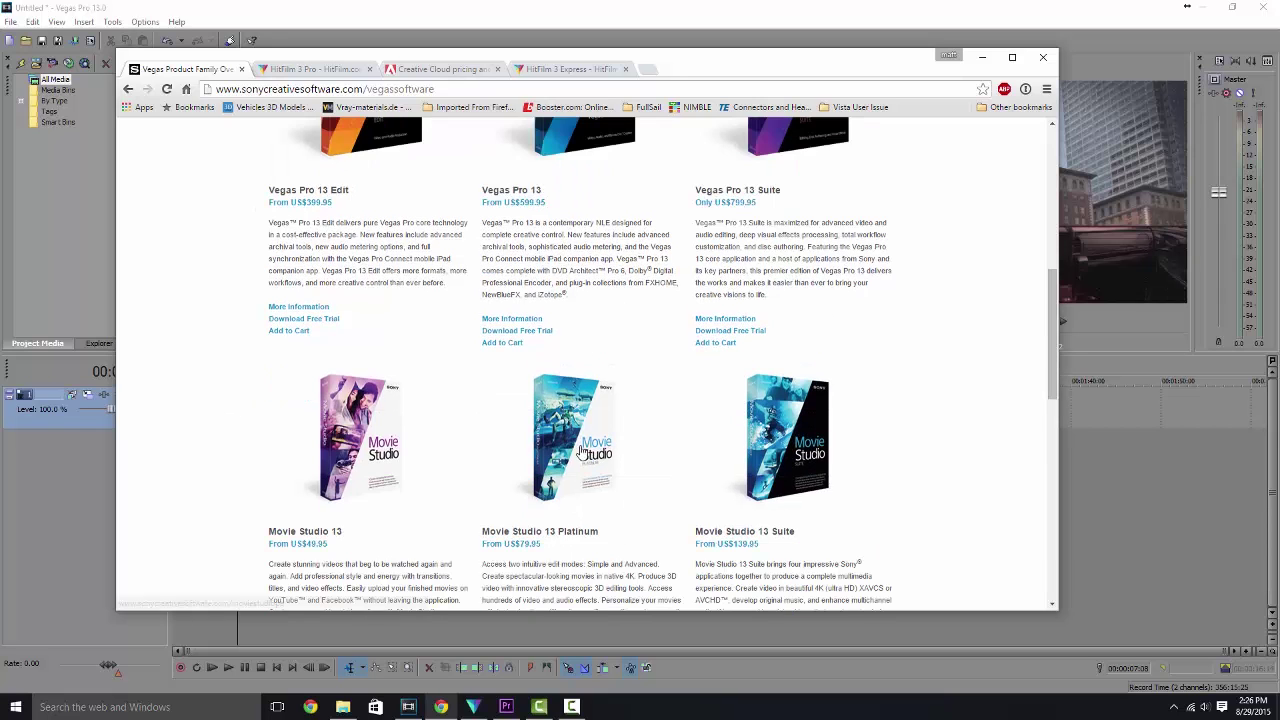
scroll(500, 490, "down", 1)
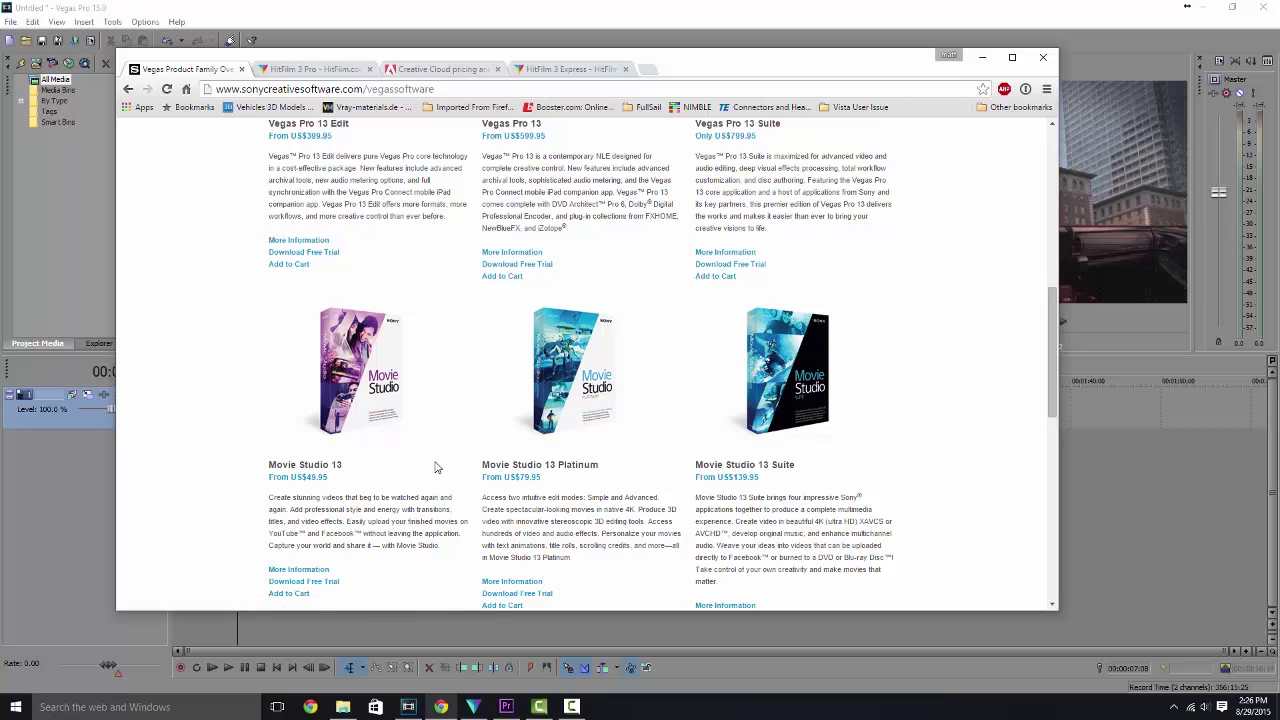
scroll(428, 481, "down", 1)
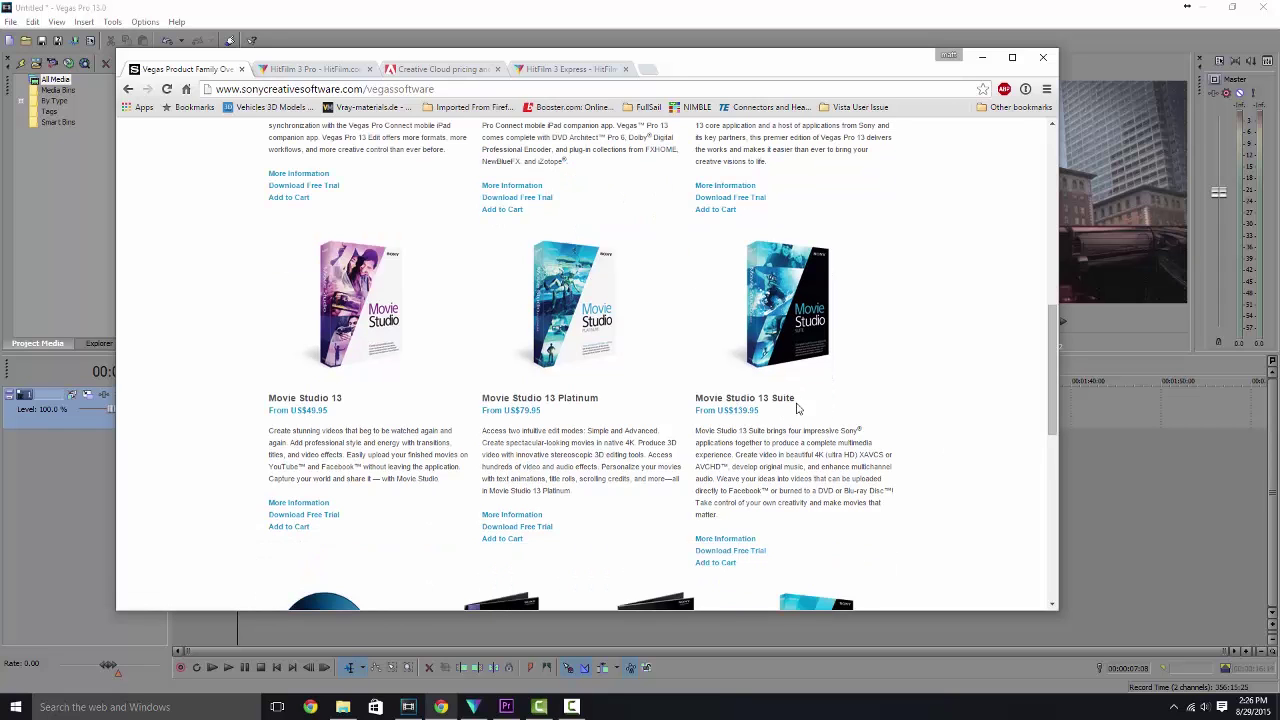
scroll(908, 408, "down", 2)
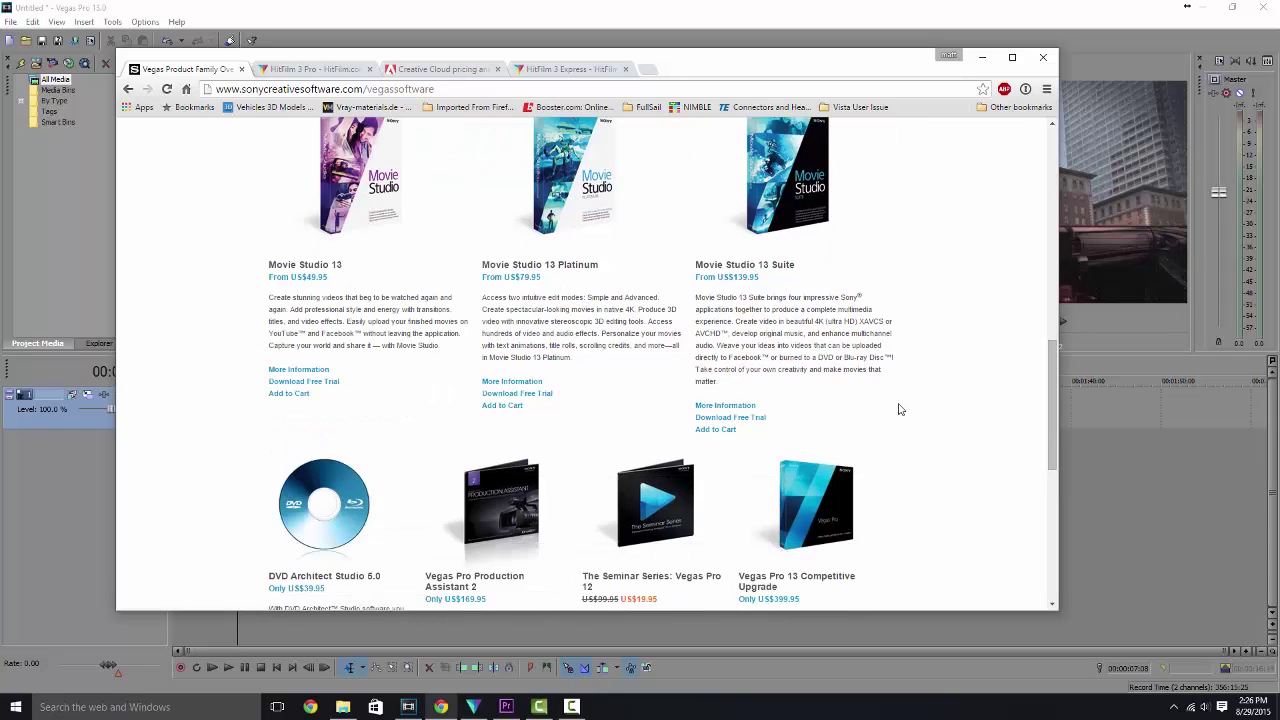
scroll(897, 408, "up", 8)
Minimize the browser to show the Vegas project with the Main Comp - Laythrom Opener.mov clip.
left_click(982, 57)
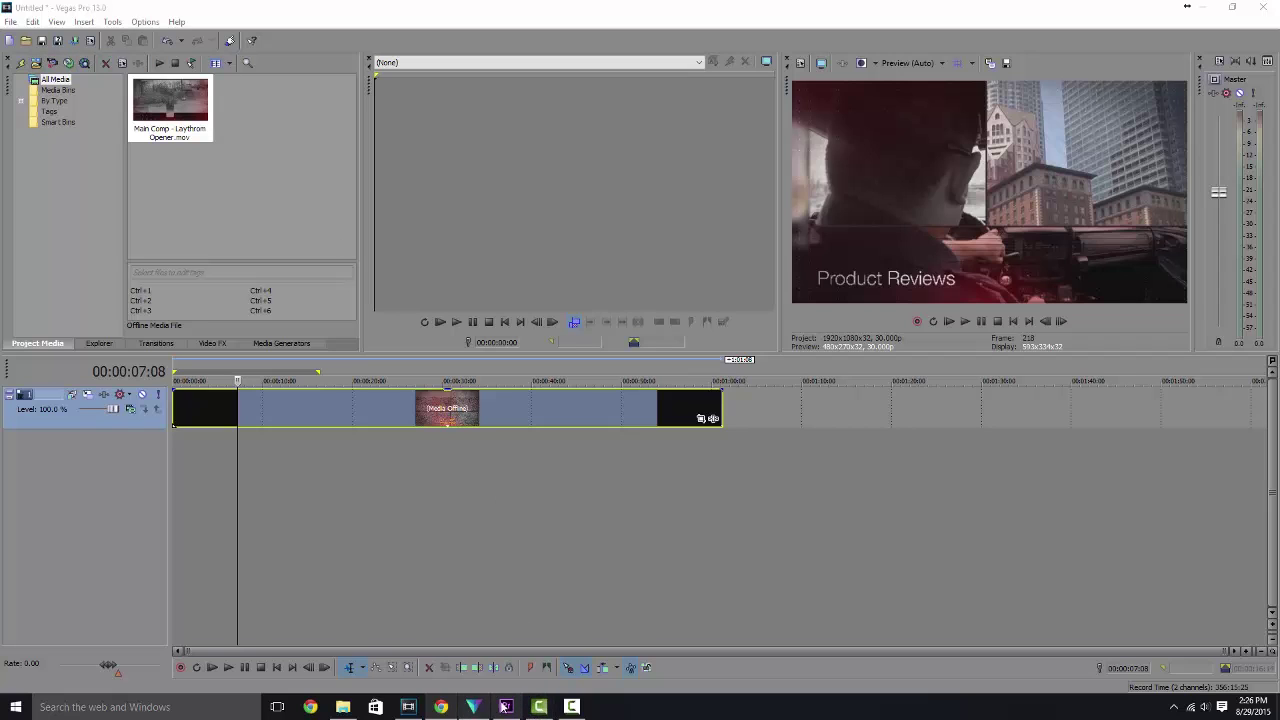
Switch to the HitFilm 3 Pro project with Win10.mp4 on its timeline.
left_click(474, 708)
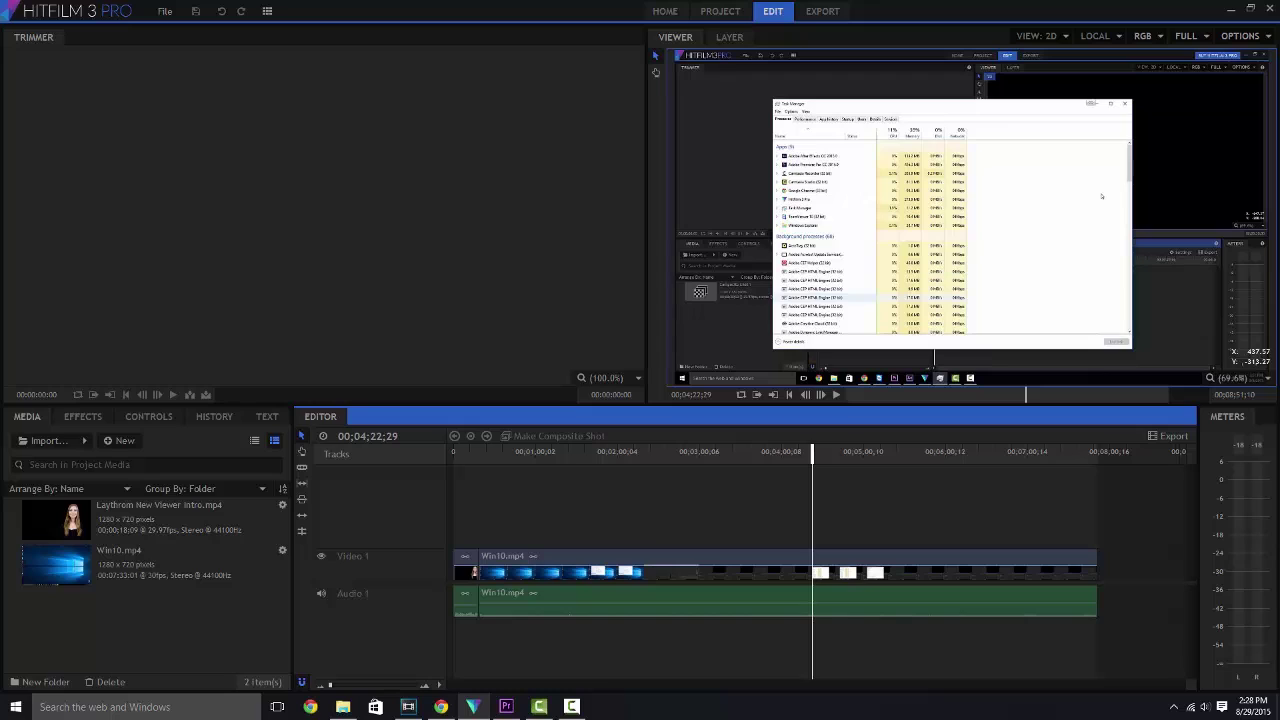
left_click(571, 706)
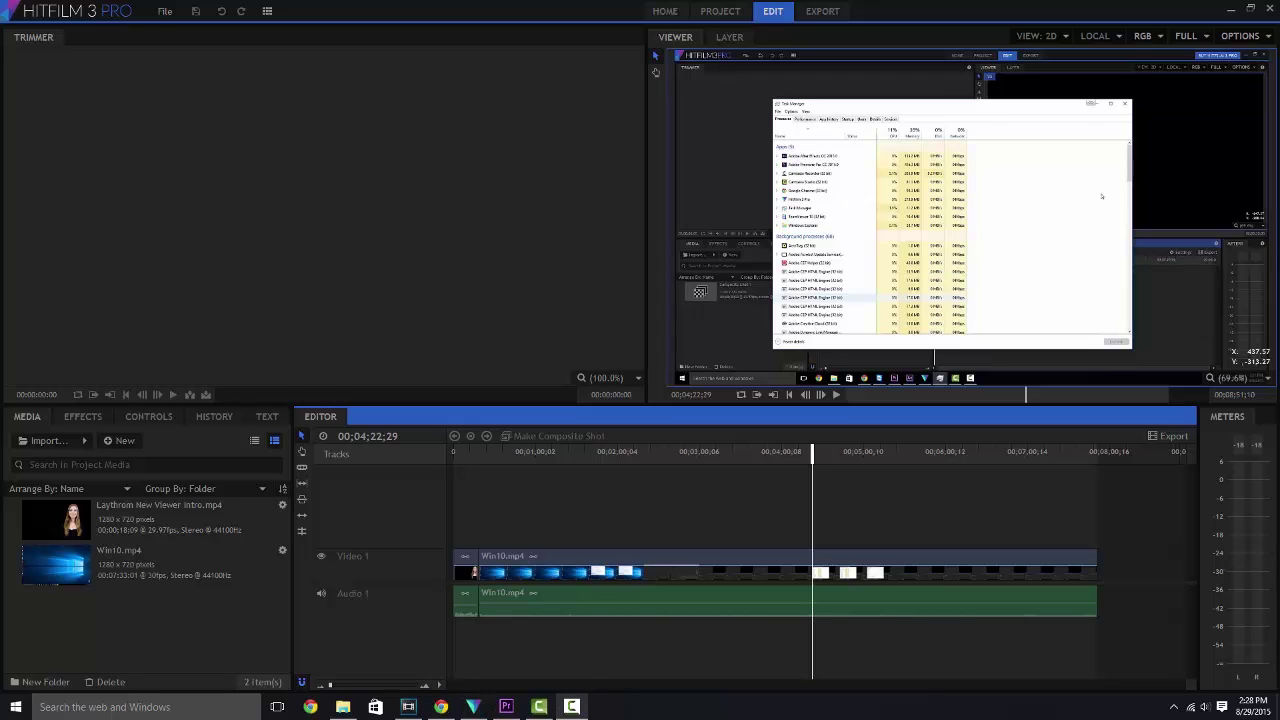